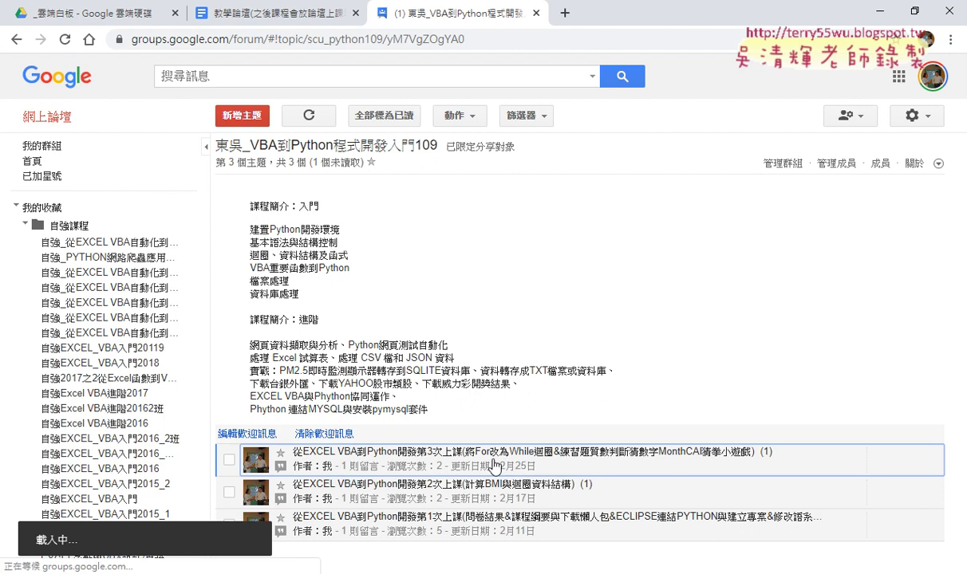
Scroll down the third-class post to show its numbered lesson outline
scroll(569, 387, "down", 2)
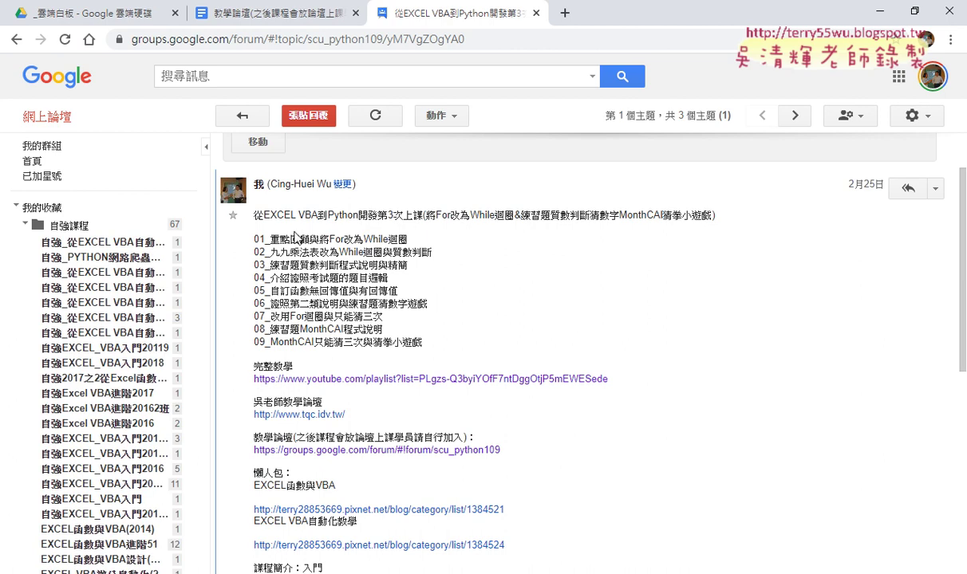
left_click(329, 239)
left_click_drag(330, 239, 409, 238)
left_click_drag(329, 239, 410, 238)
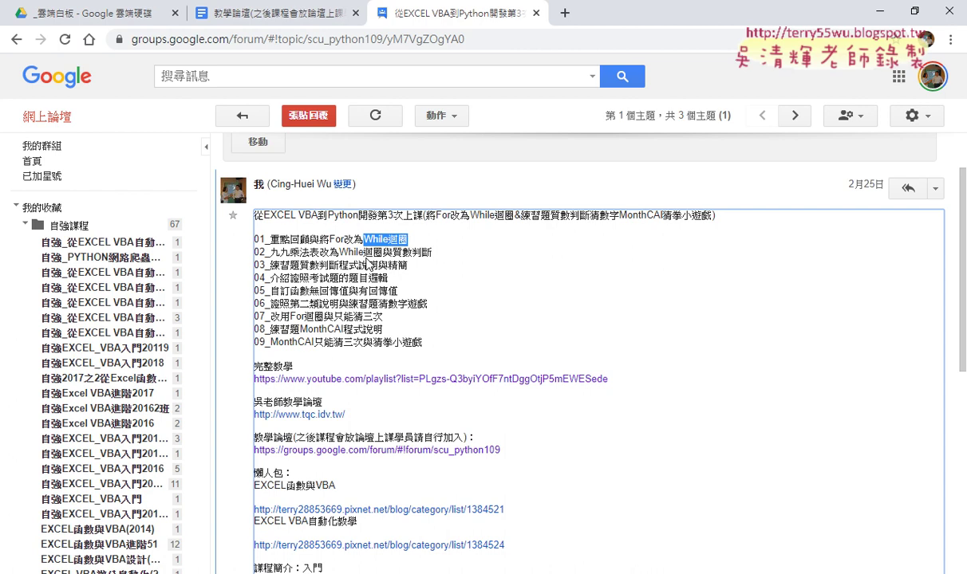
left_click_drag(339, 252, 383, 252)
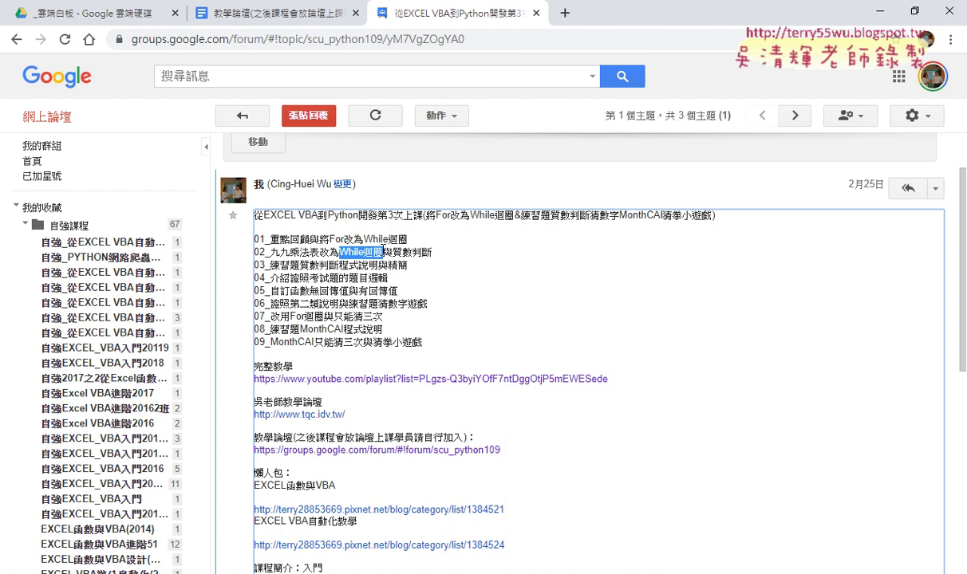
left_click_drag(393, 253, 433, 254)
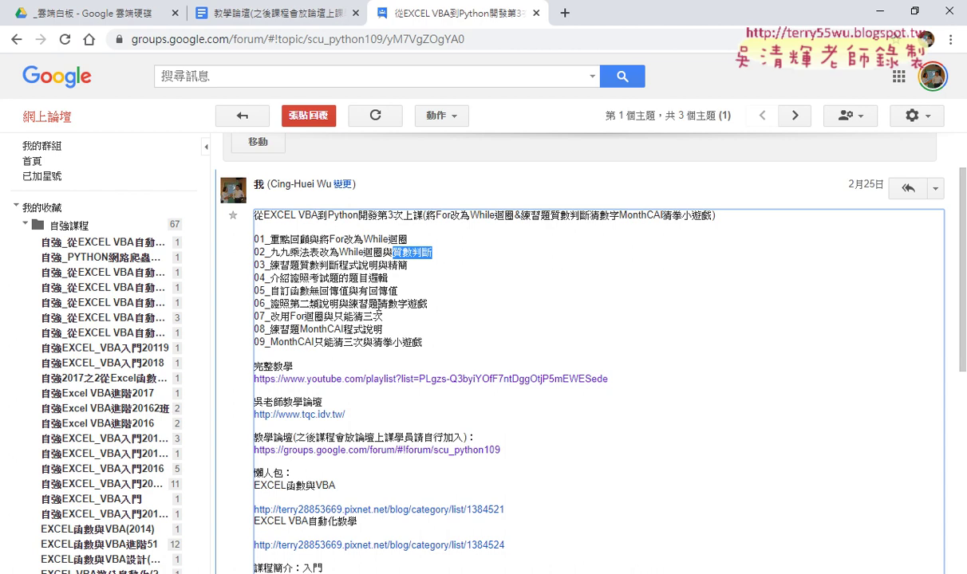
left_click_drag(378, 304, 429, 306)
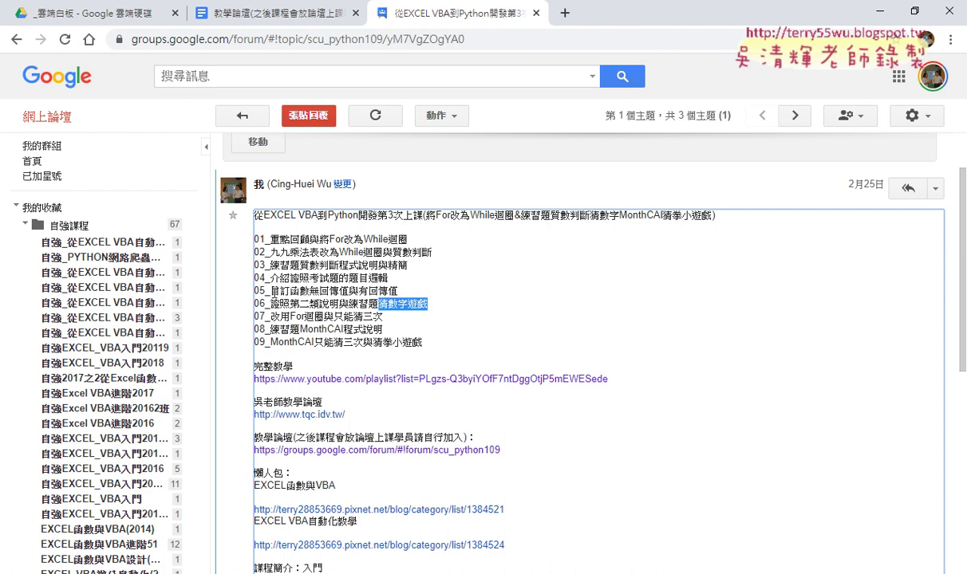
left_click_drag(271, 292, 308, 292)
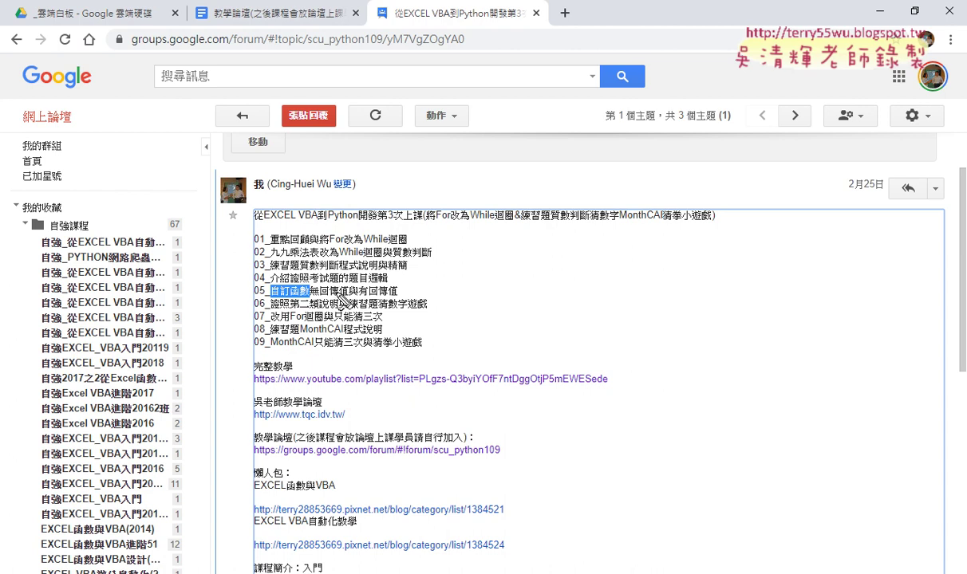
Underline 無回傳值 and 有回傳值 in red and handwrite underlined 'sub' and 'Function' beside them
left_click_drag(313, 295, 347, 295)
mouse_move(480, 267)
left_mouse_down()
mouse_move(469, 280)
mouse_move(511, 279)
left_mouse_up()
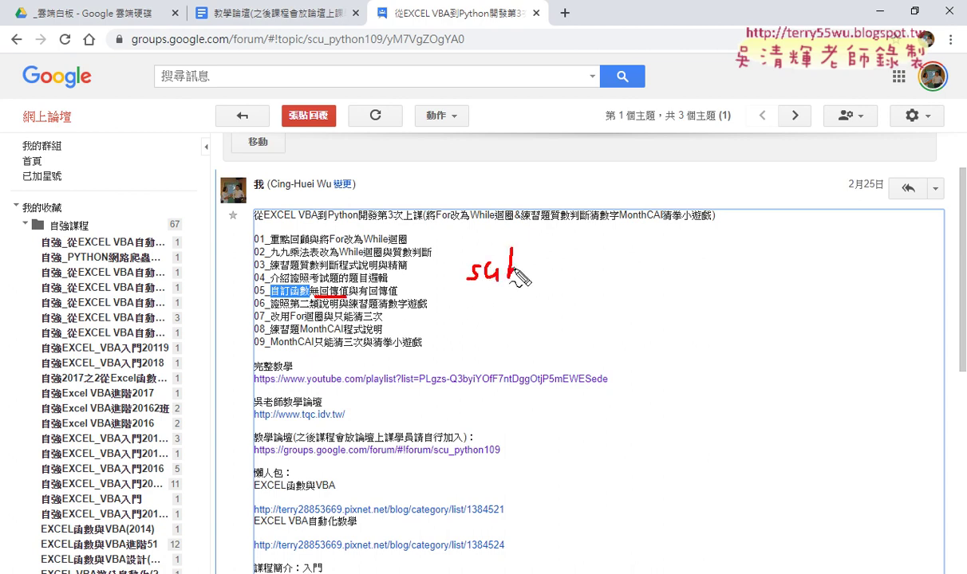
left_click_drag(359, 296, 397, 295)
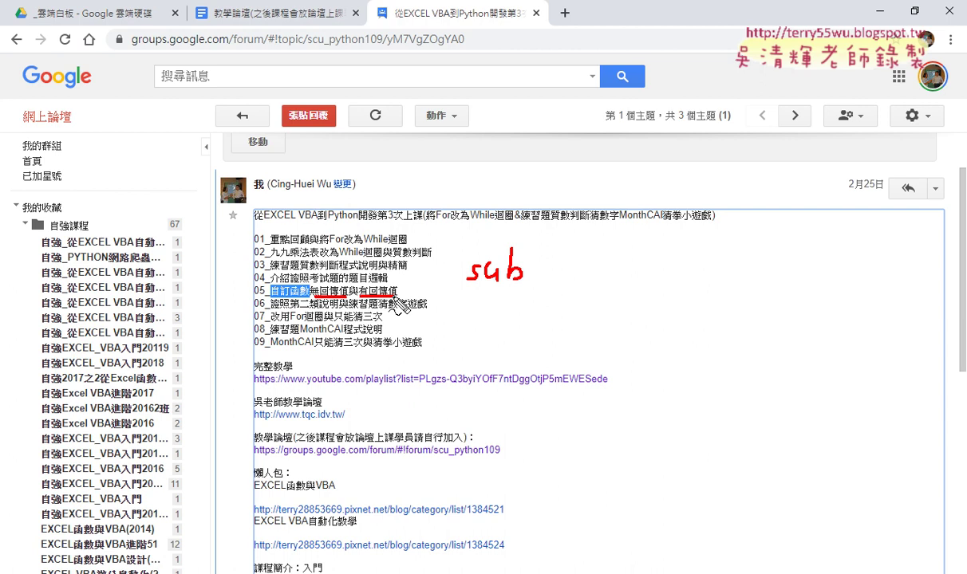
left_click_drag(466, 291, 492, 289)
left_click_drag(584, 252, 586, 279)
mouse_move(582, 252)
left_mouse_down()
mouse_move(600, 250)
mouse_move(606, 279)
mouse_move(626, 271)
mouse_move(659, 280)
mouse_move(671, 256)
left_mouse_up()
mouse_move(674, 245)
left_mouse_down()
mouse_move(675, 279)
mouse_move(686, 263)
mouse_move(714, 279)
left_mouse_up()
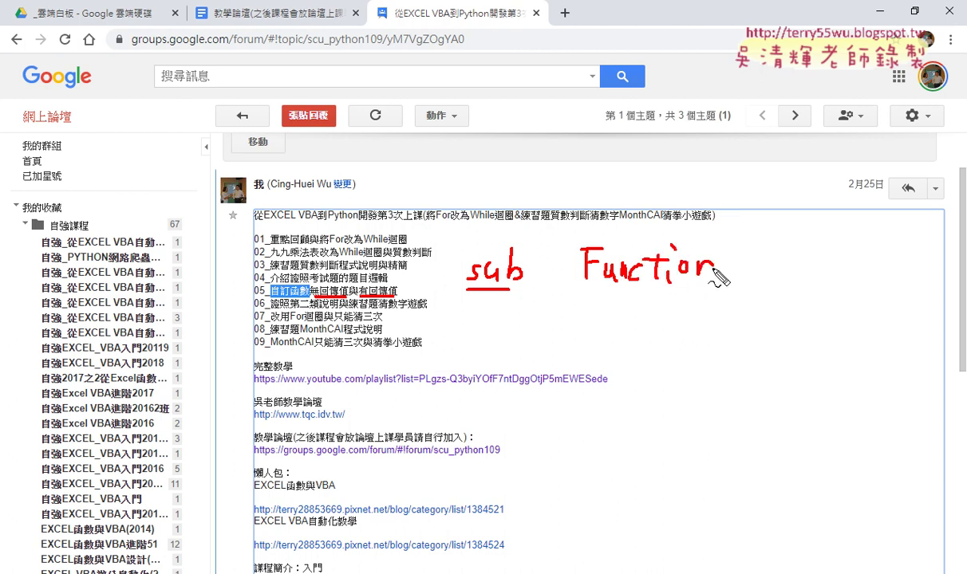
left_click_drag(605, 289, 714, 289)
left_click_drag(470, 300, 509, 300)
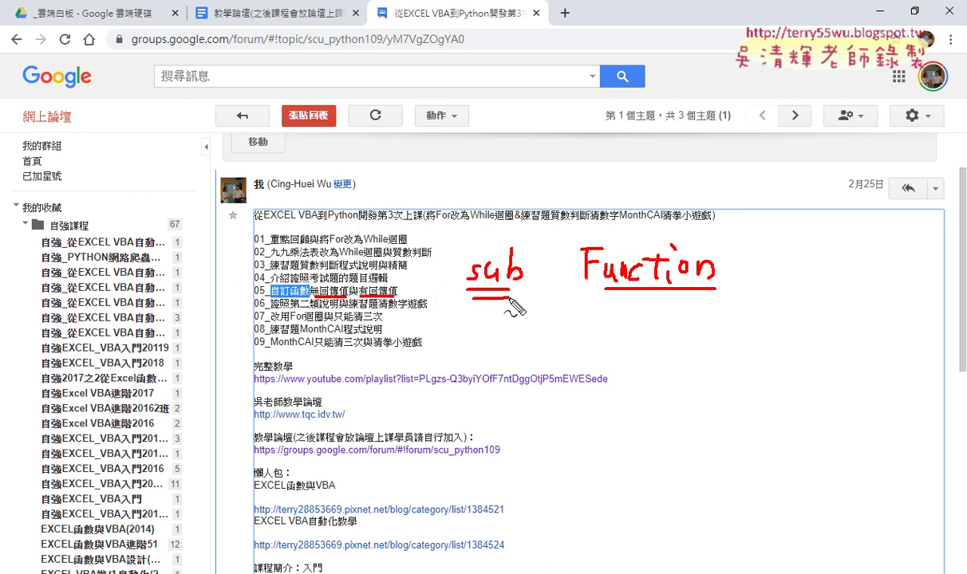
Draw a red box above the heading, double-underline Function, and underline 數字遊戲 and MonthCAI
mouse_move(461, 166)
left_mouse_down()
mouse_move(461, 197)
mouse_move(535, 191)
mouse_move(463, 200)
left_mouse_up()
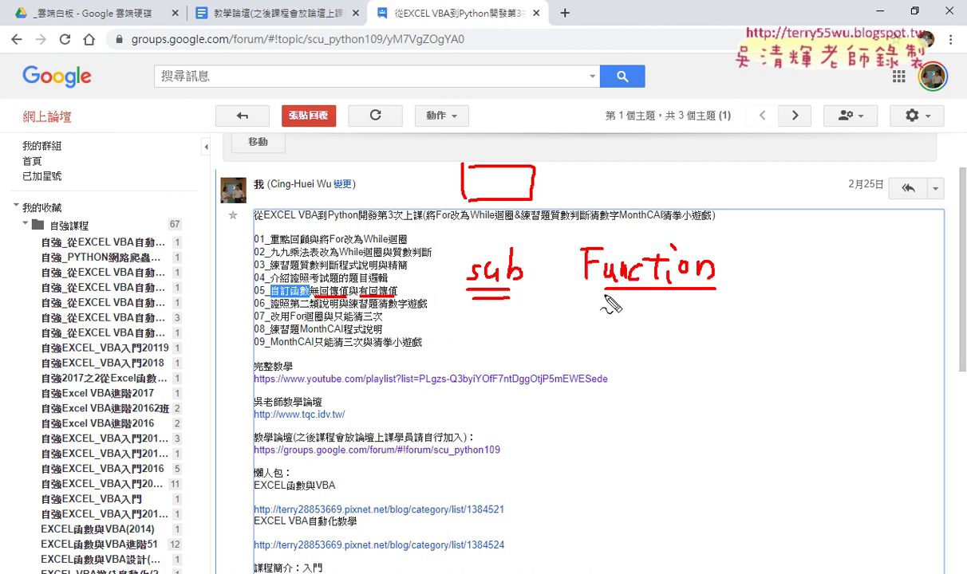
left_click_drag(604, 294, 727, 296)
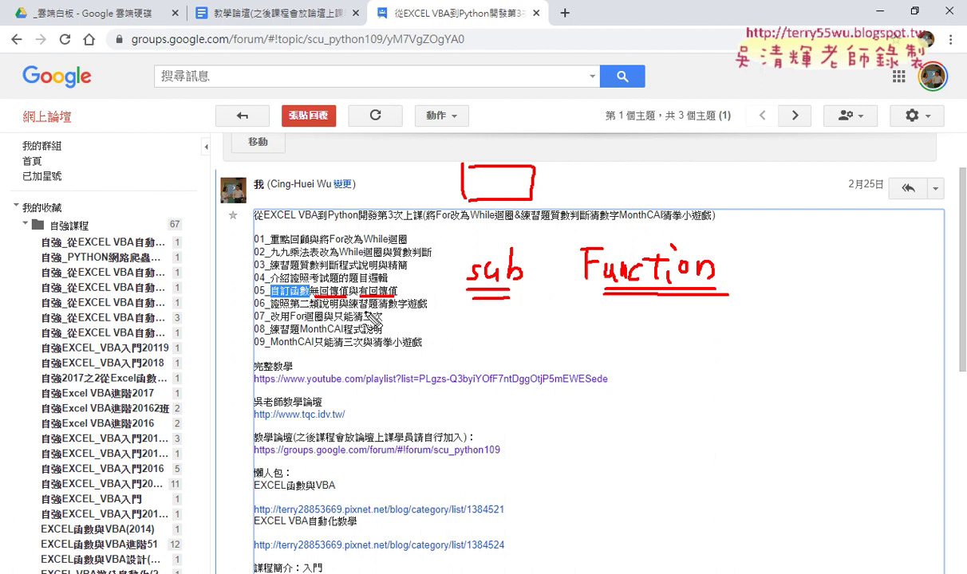
left_click_drag(387, 310, 427, 309)
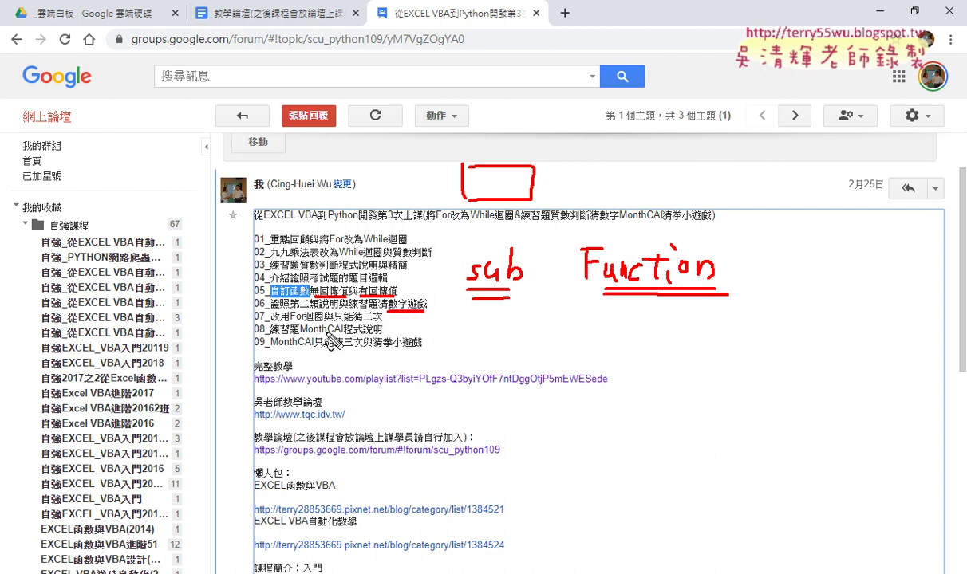
left_click_drag(301, 335, 345, 336)
Underline For迴圈 on line 07 in red
left_click_drag(291, 323, 322, 323)
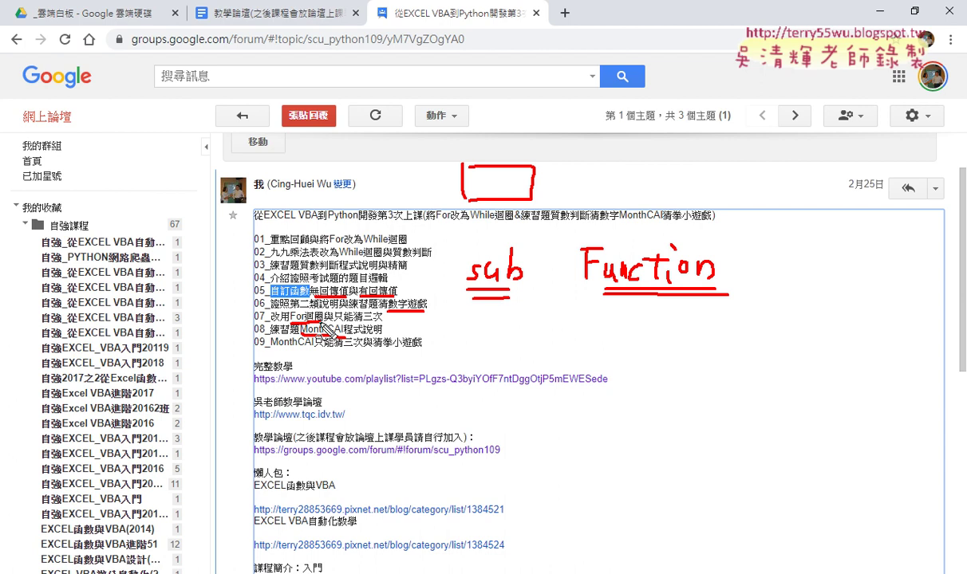
Clear the red annotations and open 04_VBA重要函數到Python from the Google Drive folder
key("Escape")
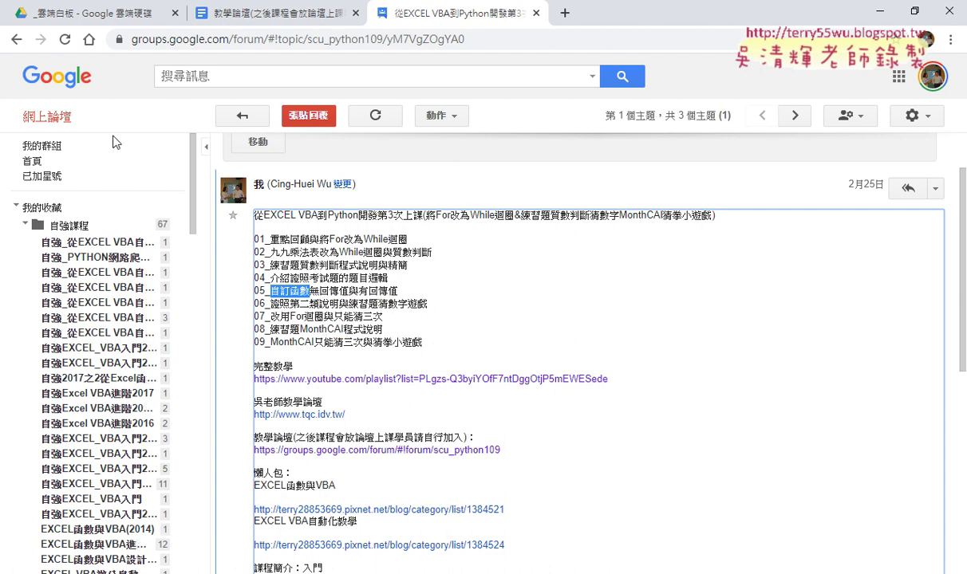
left_click(102, 23)
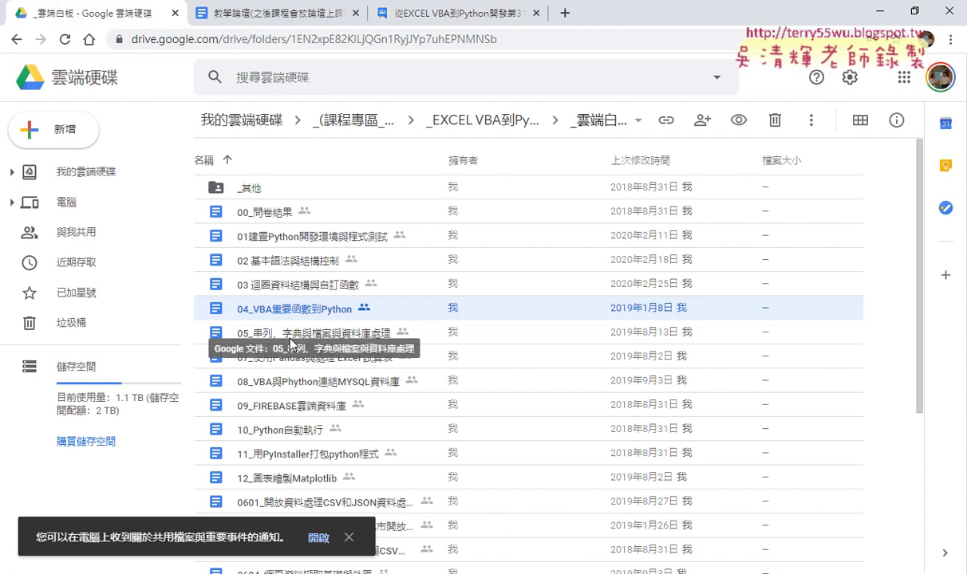
double_click(281, 312)
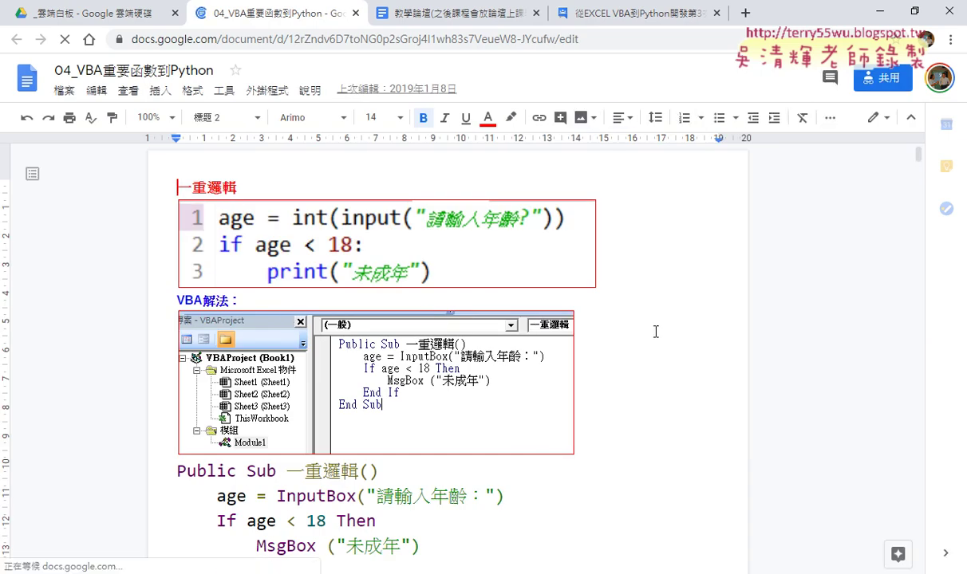
Select the VBA 一重邏輯 code block, then highlight the word InputBox
scroll(656, 332, "down", 1)
scroll(655, 332, "down", 2)
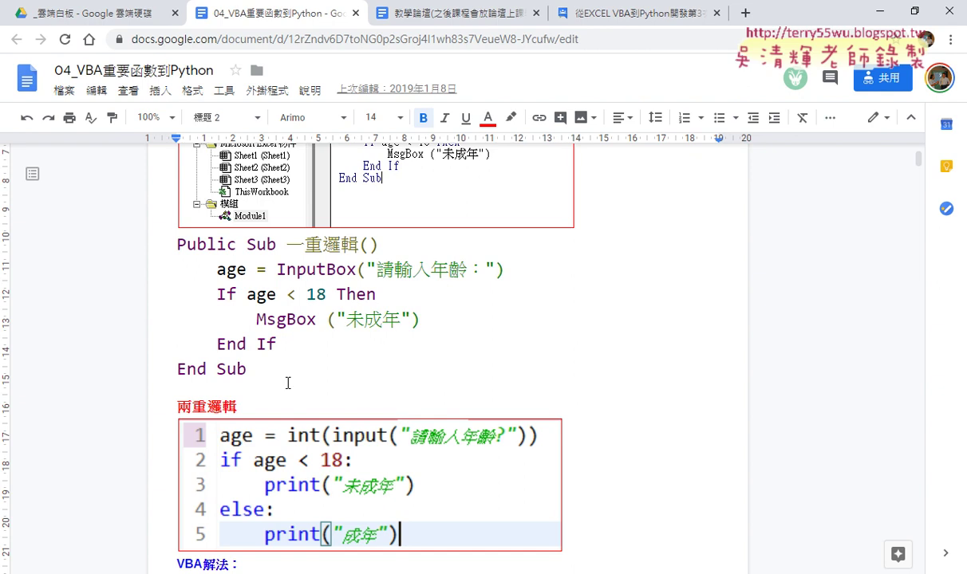
left_click_drag(275, 363, 156, 253)
scroll(155, 252, "up", 1)
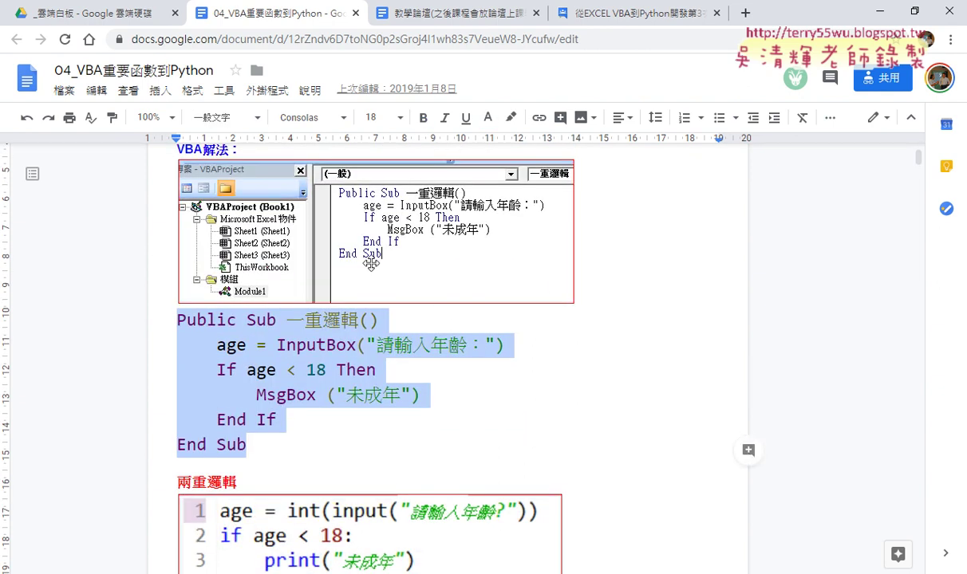
scroll(590, 351, "down", 1)
left_click(591, 349)
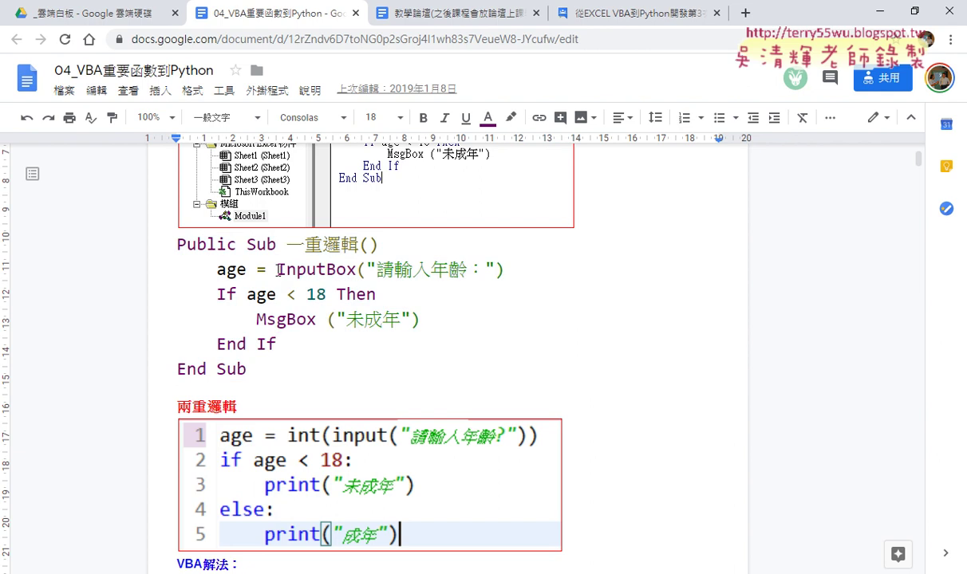
left_click_drag(278, 271, 360, 272)
Delete Public from the macro header so the line starts with Sub
left_click_drag(246, 245, 276, 244)
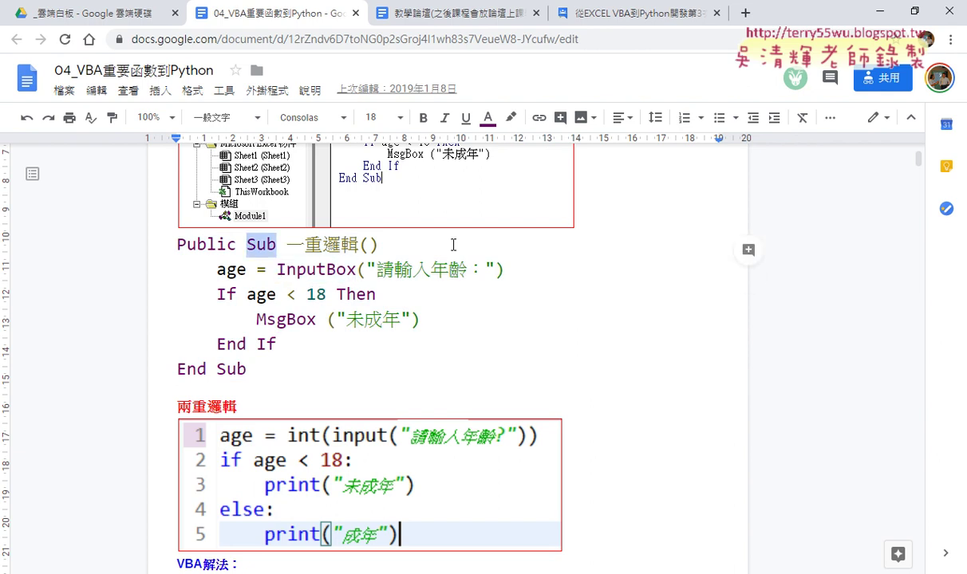
left_click_drag(237, 245, 170, 243)
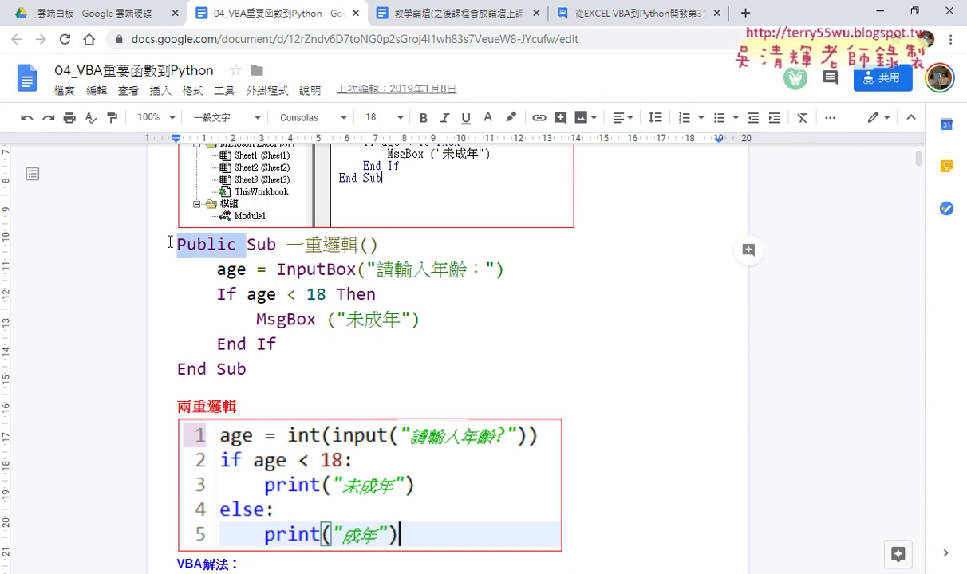
key("Delete")
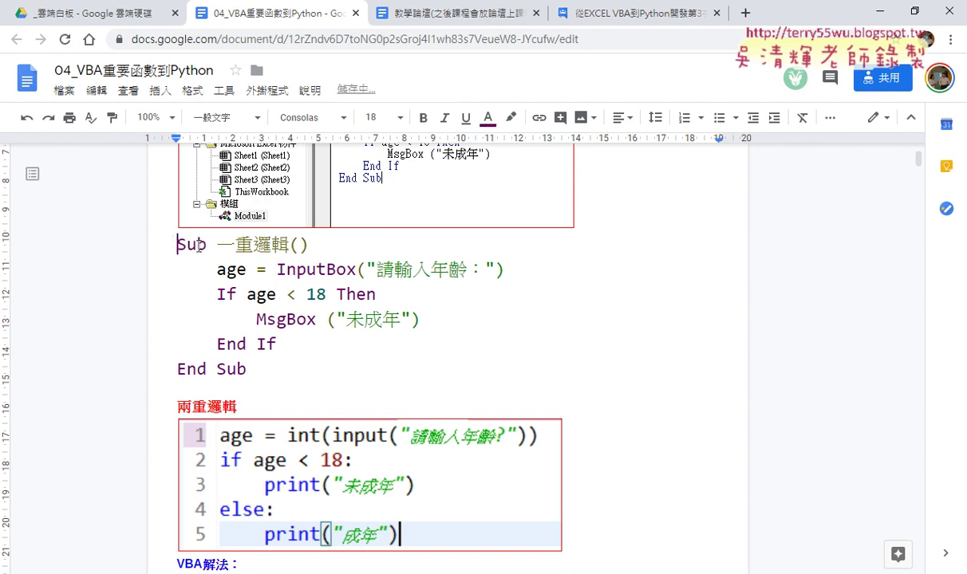
left_click_drag(205, 245, 171, 245)
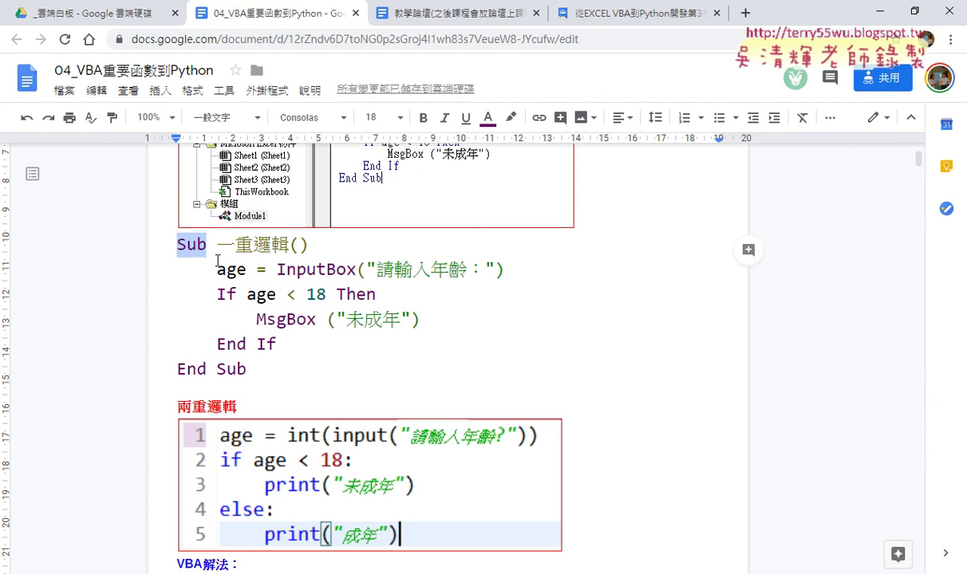
Underline the macro header and bracket Sub through End Sub in red, then clear the marks
mouse_move(199, 246)
left_mouse_down()
mouse_move(215, 265)
mouse_move(192, 249)
mouse_move(320, 252)
left_mouse_up()
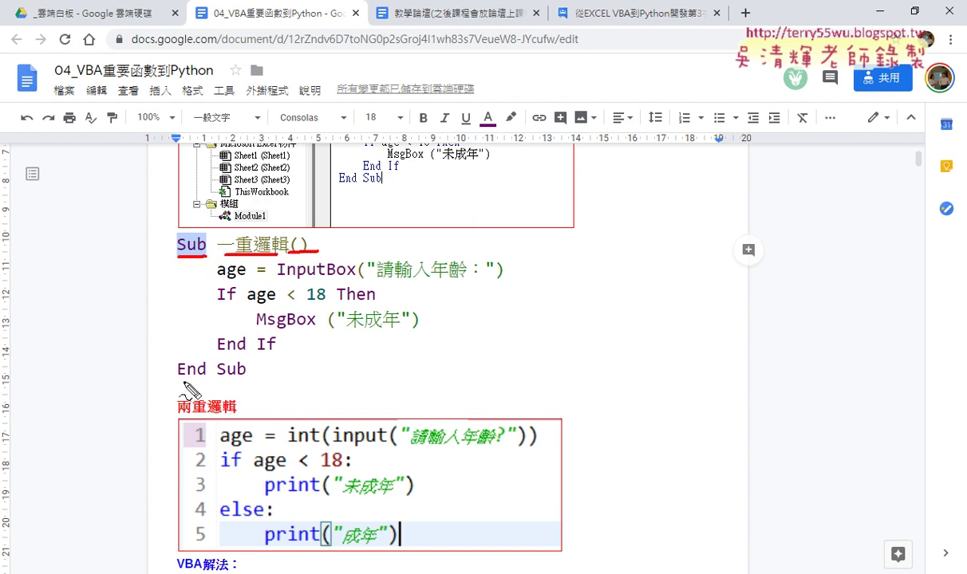
left_click_drag(184, 384, 241, 384)
left_click_drag(157, 244, 176, 372)
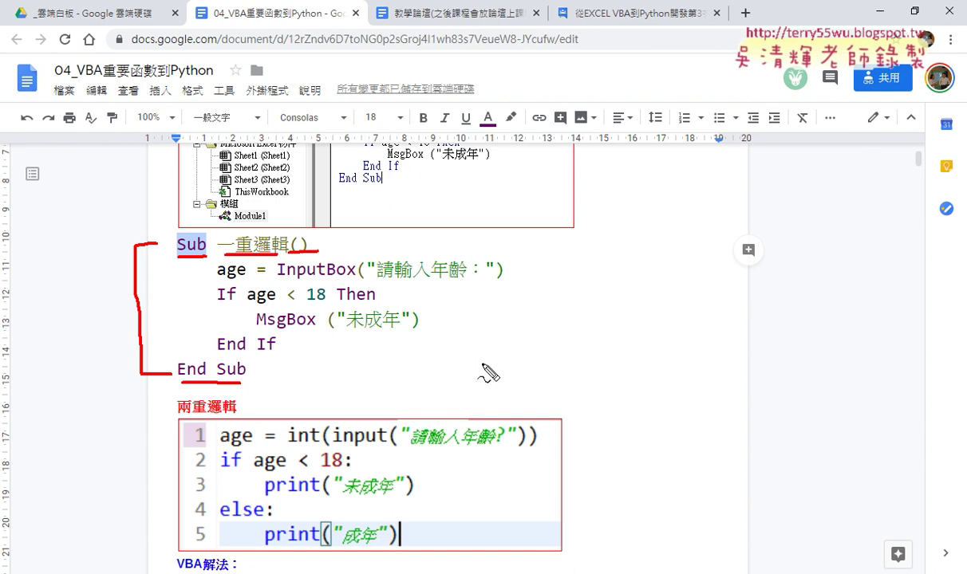
key("Escape")
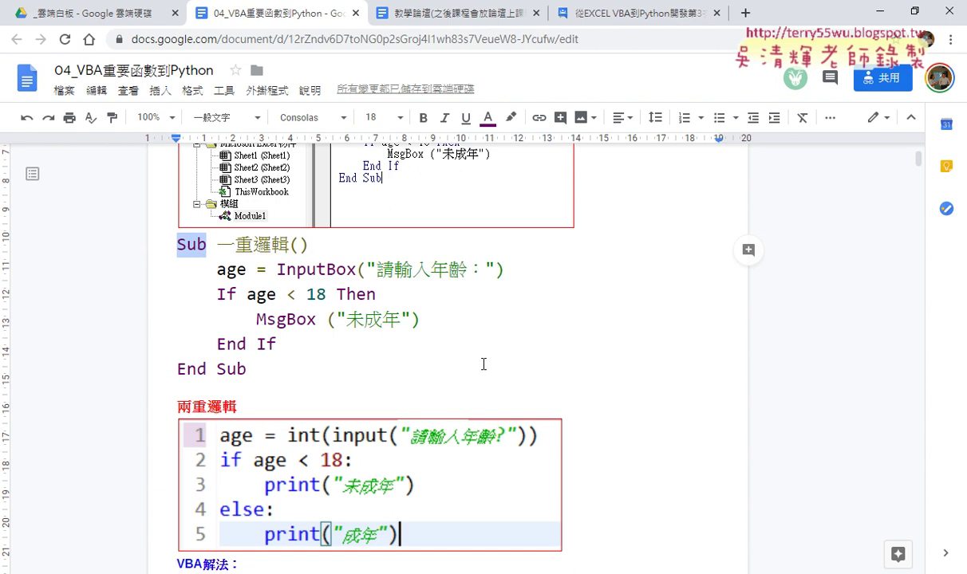
Underline Module1, arrow it to the Sub line, underline InputBox and circle age in red
scroll(482, 365, "up", 1)
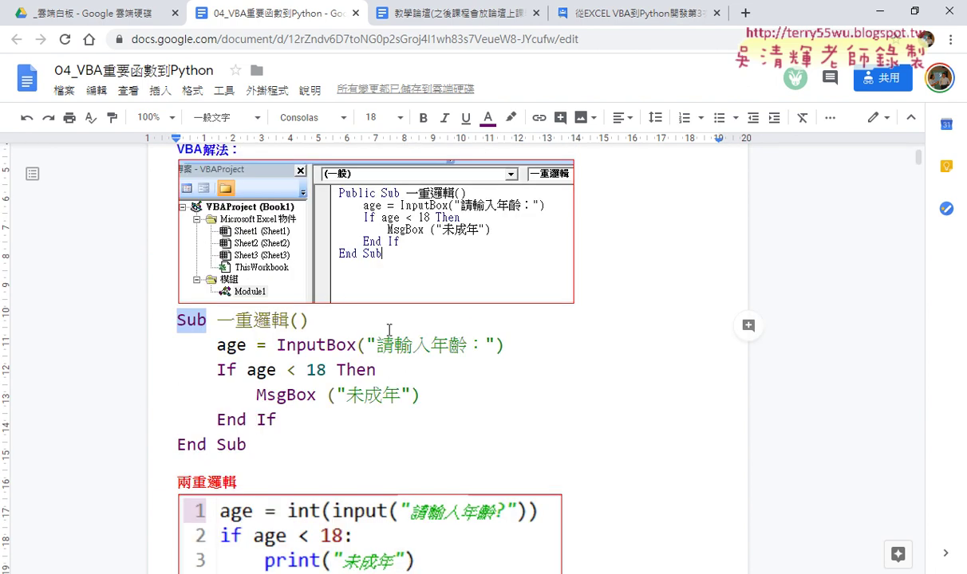
left_click_drag(227, 300, 267, 300)
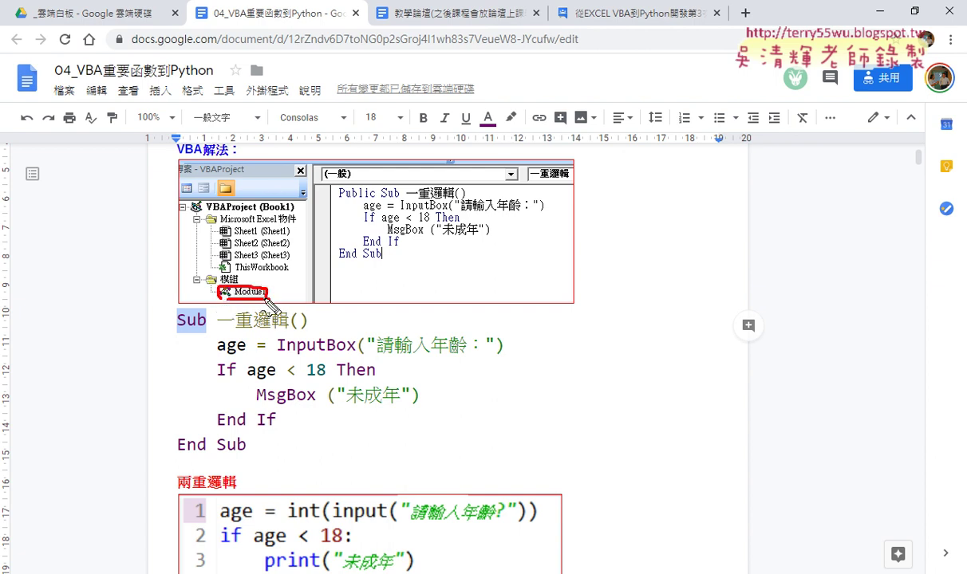
left_click_drag(198, 291, 147, 343)
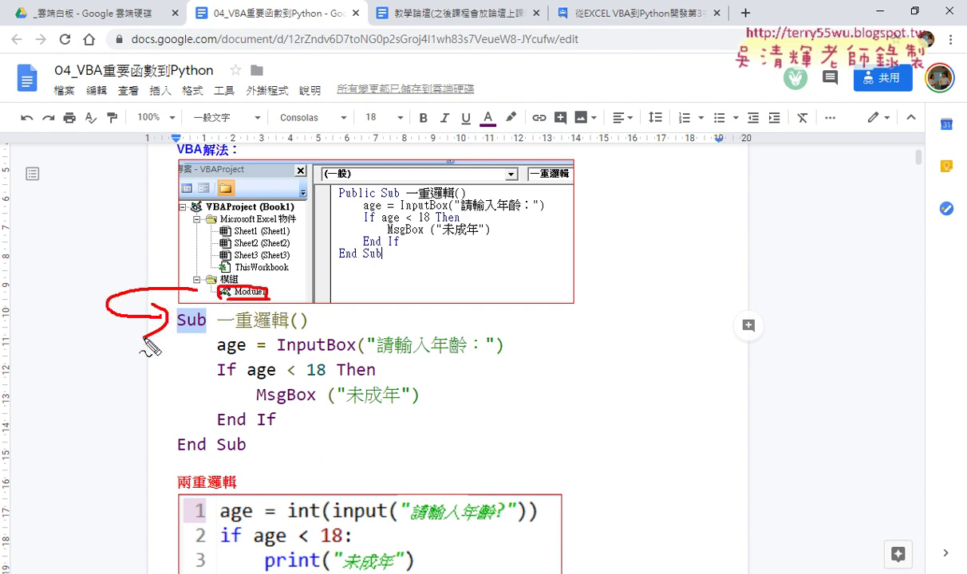
left_click_drag(277, 352, 327, 349)
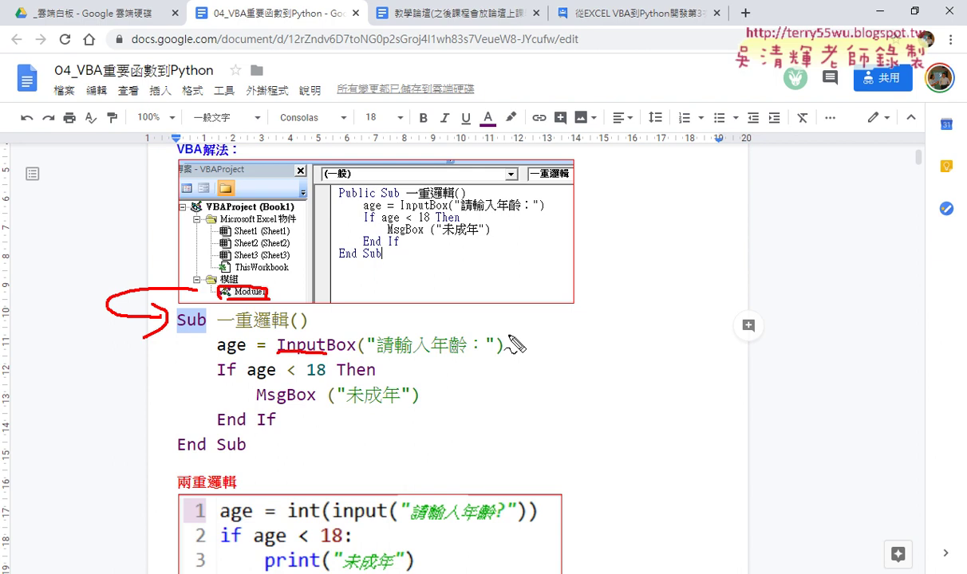
left_click_drag(243, 356, 249, 351)
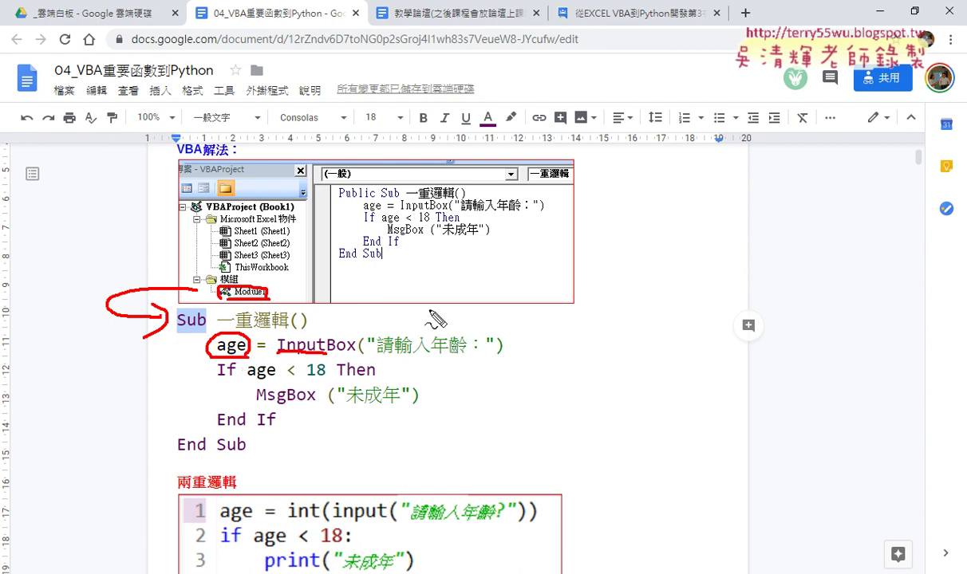
Handwrite int("33") in red with an arrow pointing to the variable age
mouse_move(426, 289)
left_mouse_down()
mouse_move(428, 307)
mouse_move(476, 313)
left_mouse_up()
left_click_drag(408, 279, 408, 289)
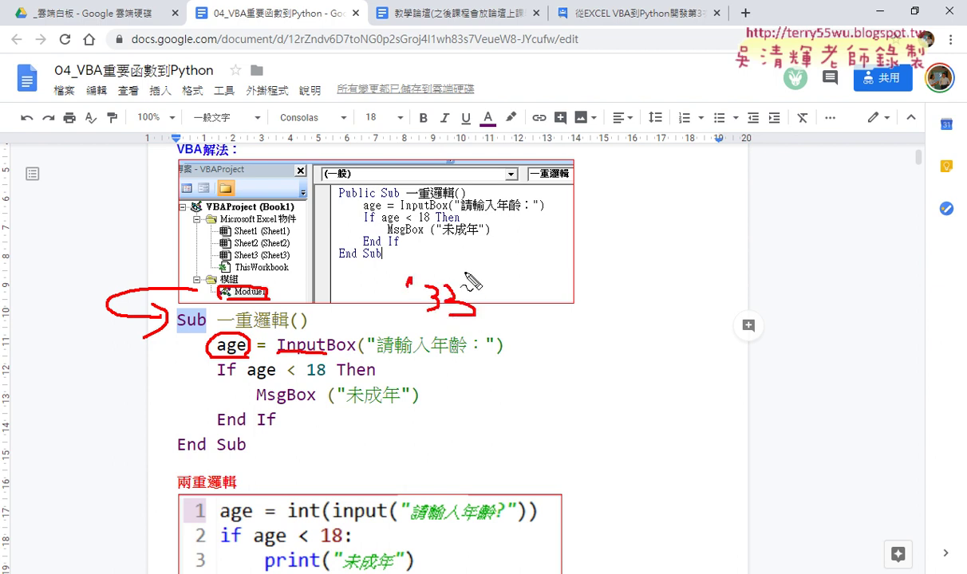
left_click_drag(466, 274, 466, 284)
left_click_drag(471, 273, 472, 282)
mouse_move(415, 262)
left_mouse_down()
mouse_move(263, 319)
mouse_move(249, 336)
mouse_move(263, 330)
left_mouse_up()
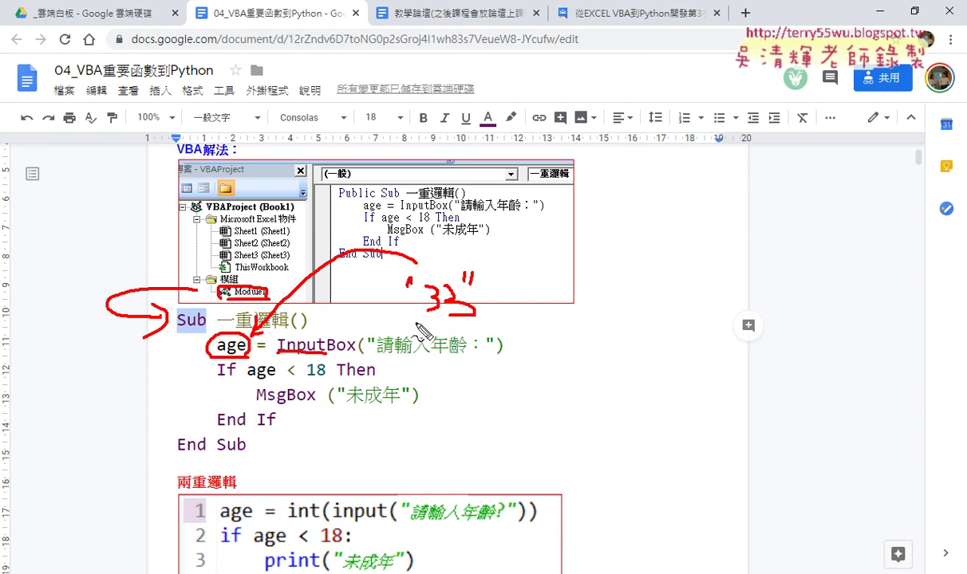
mouse_move(431, 320)
left_mouse_down()
mouse_move(477, 319)
mouse_move(477, 328)
left_mouse_up()
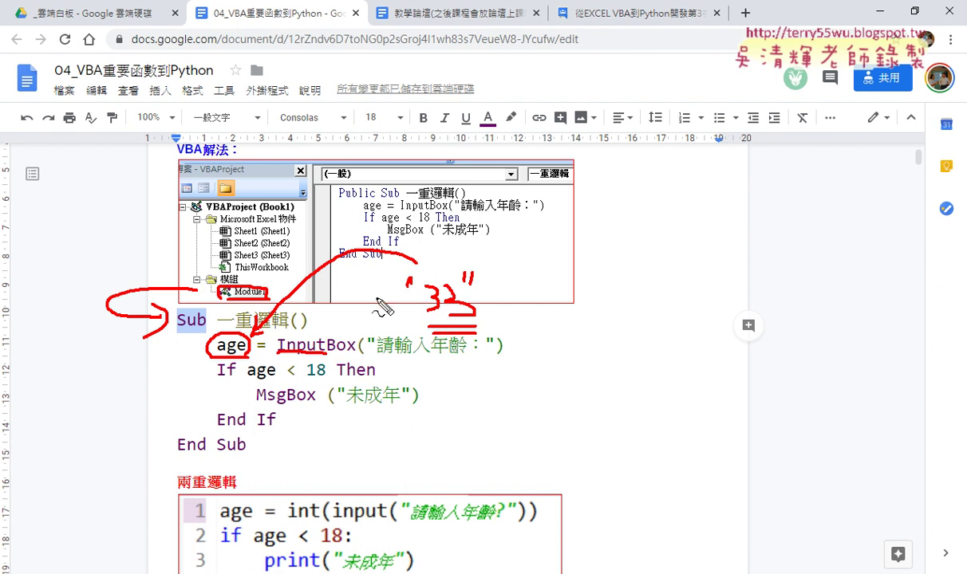
mouse_move(333, 290)
left_mouse_down()
mouse_move(332, 320)
mouse_move(347, 297)
mouse_move(356, 318)
left_mouse_up()
mouse_move(373, 263)
left_mouse_down()
mouse_move(373, 317)
mouse_move(399, 271)
mouse_move(399, 319)
left_mouse_up()
left_click(335, 268)
left_click_drag(505, 275, 496, 329)
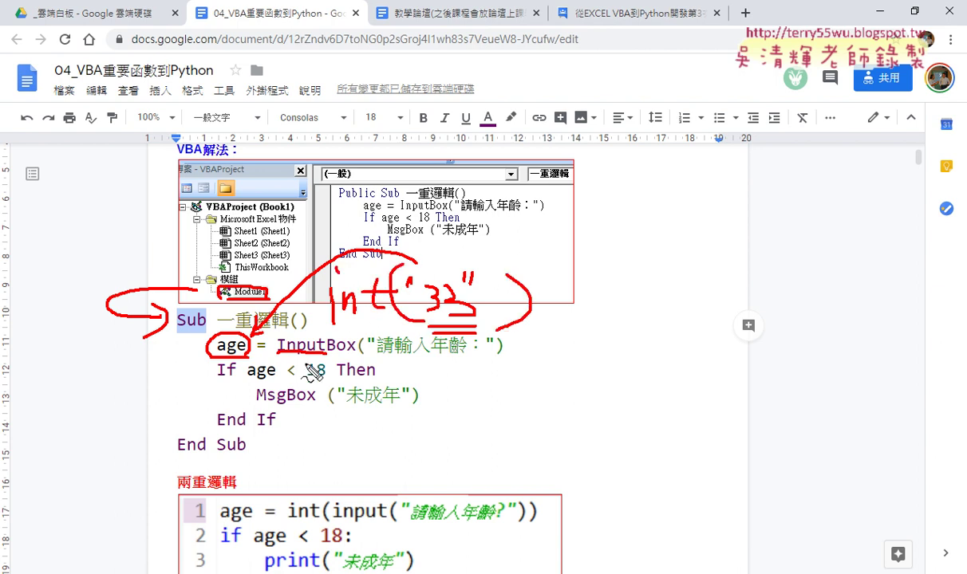
left_click_drag(275, 360, 359, 359)
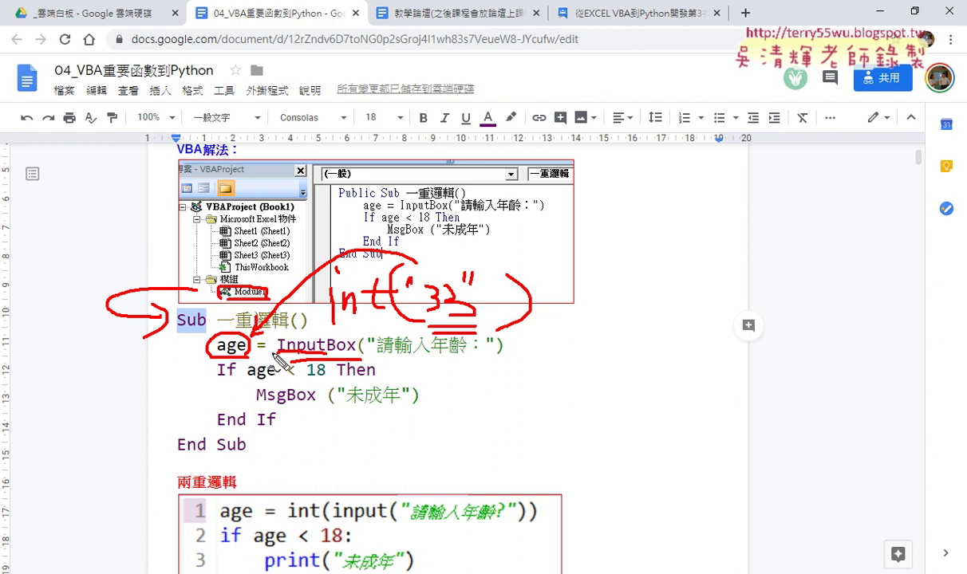
Underline age, < and 18 in the If condition, note "33", then clear all marks
left_click_drag(247, 381, 276, 381)
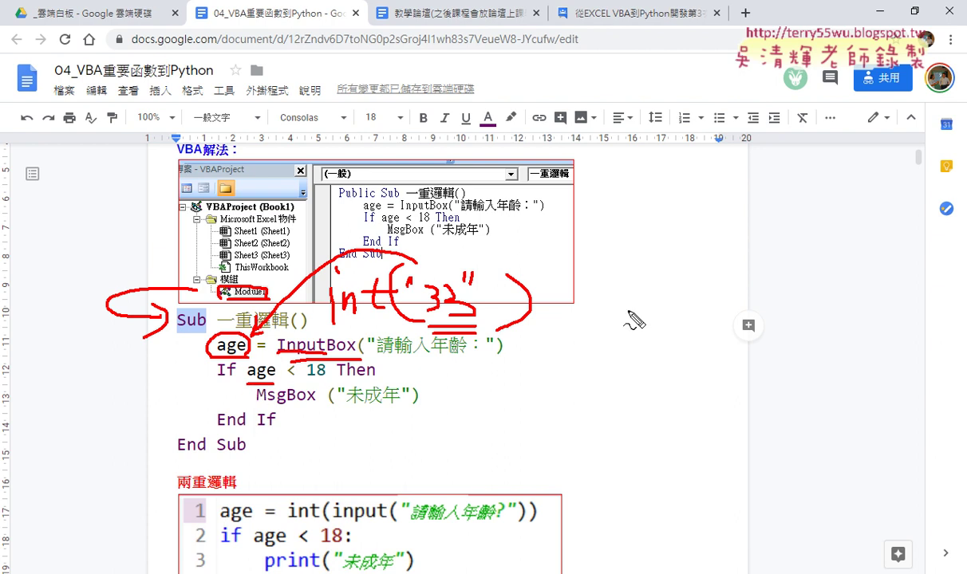
mouse_move(592, 290)
left_mouse_down()
mouse_move(590, 304)
mouse_move(607, 314)
mouse_move(656, 293)
left_mouse_up()
left_click_drag(665, 279, 663, 292)
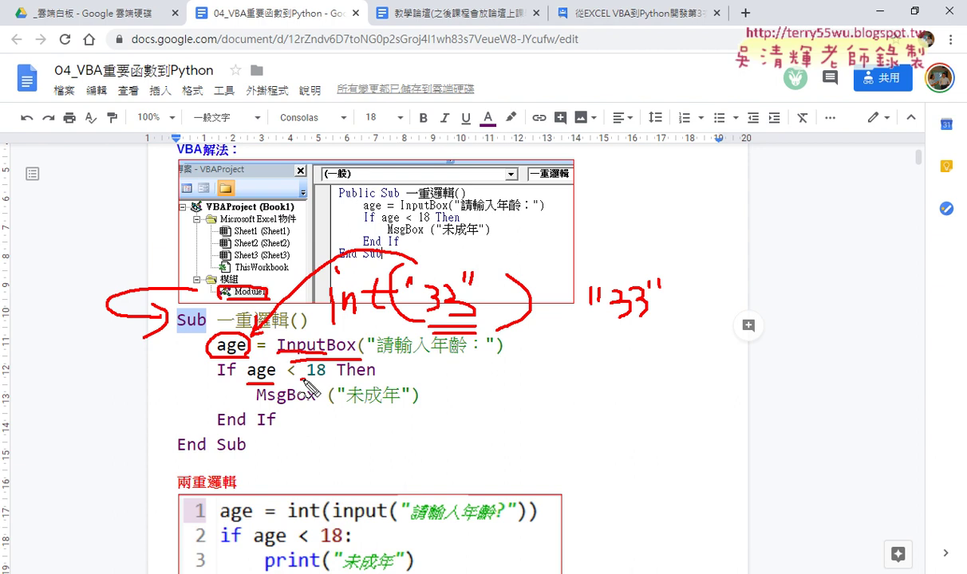
left_click_drag(305, 379, 326, 378)
left_click_drag(245, 383, 285, 385)
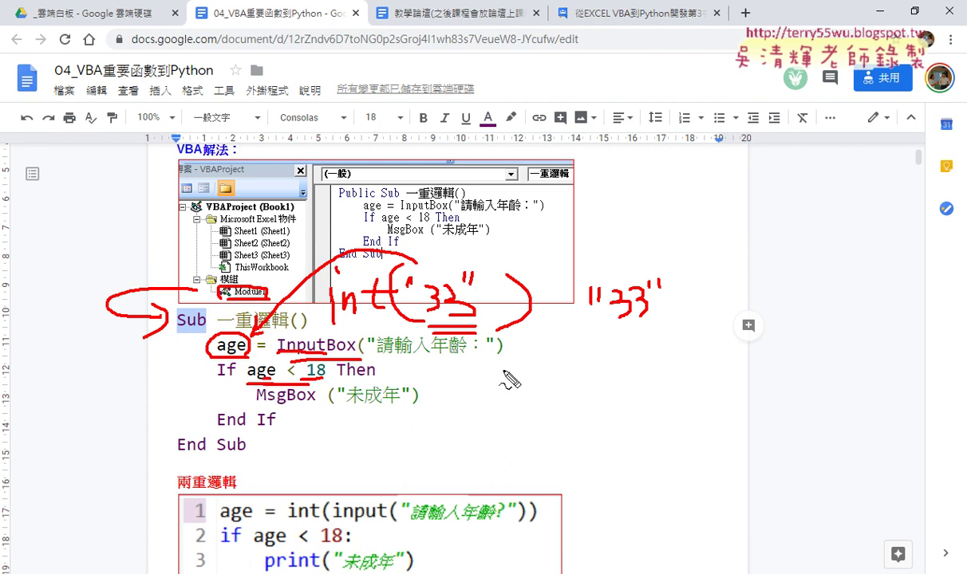
left_click_drag(310, 361, 303, 382)
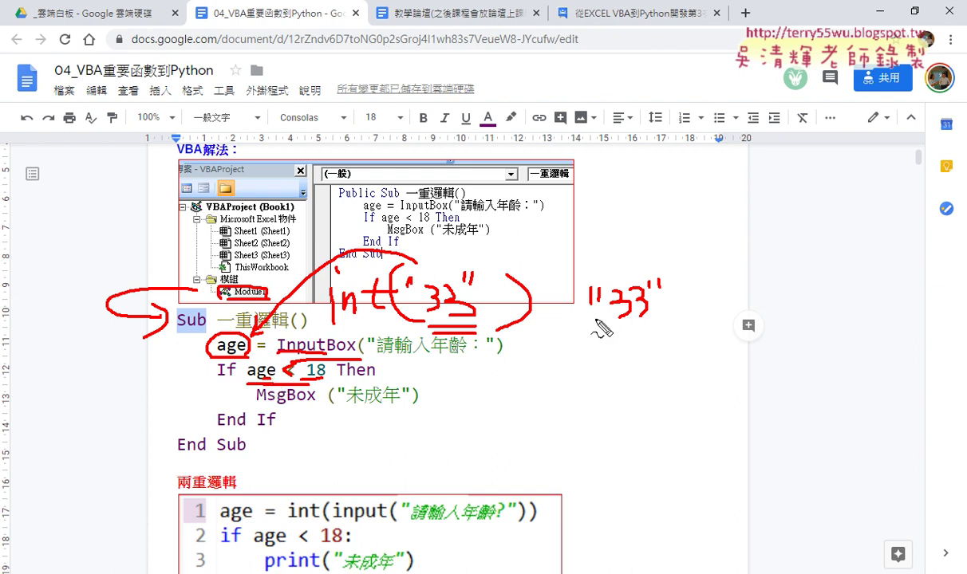
mouse_move(594, 319)
left_mouse_down()
mouse_move(647, 317)
mouse_move(630, 323)
mouse_move(718, 293)
mouse_move(715, 313)
mouse_move(728, 315)
left_mouse_up()
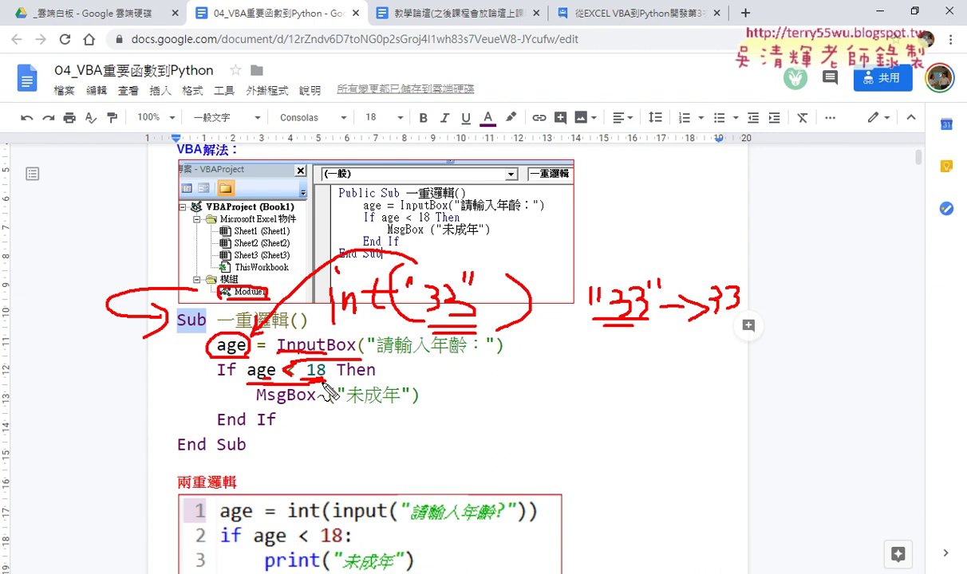
key("Escape")
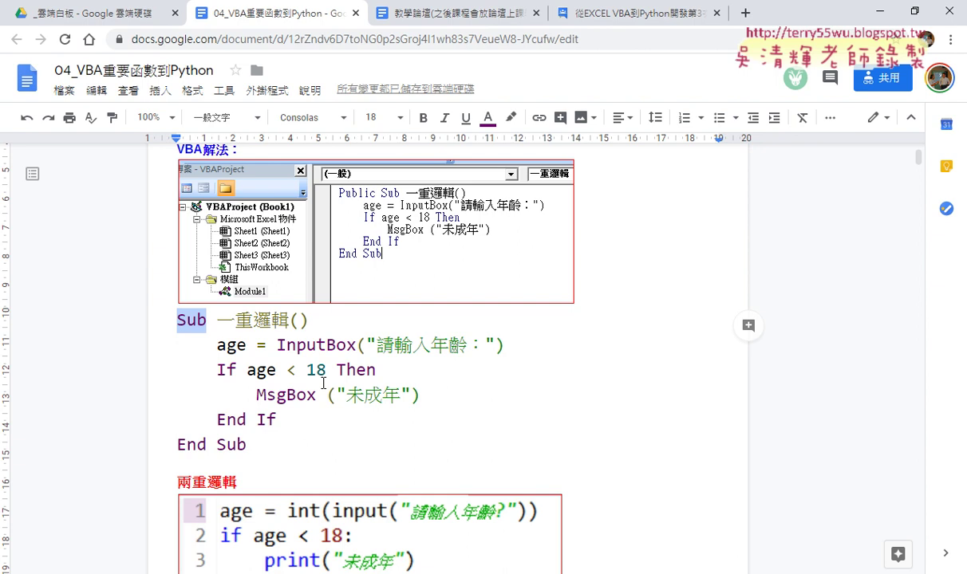
Select the If, Else and Then keywords in the 兩重邏輯 VBA code
scroll(589, 407, "down", 3)
scroll(588, 409, "down", 2)
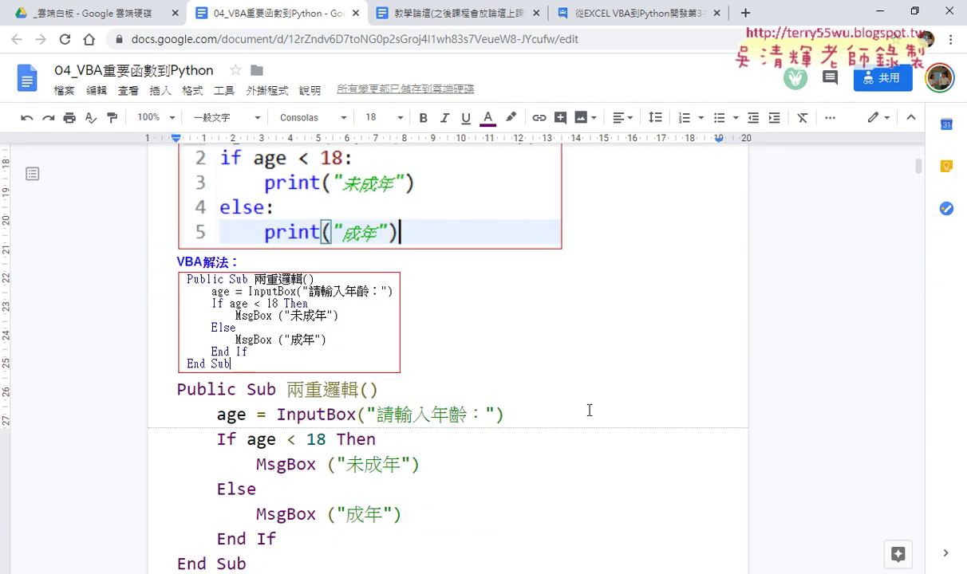
scroll(588, 410, "down", 2)
scroll(589, 411, "down", 1)
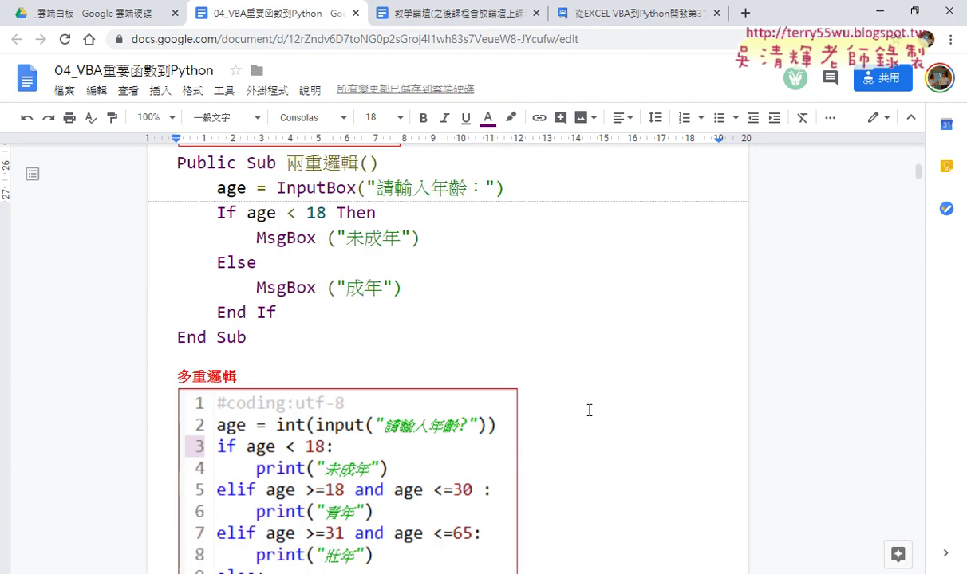
scroll(587, 408, "down", 1)
scroll(587, 408, "up", 1)
scroll(587, 407, "up", 1)
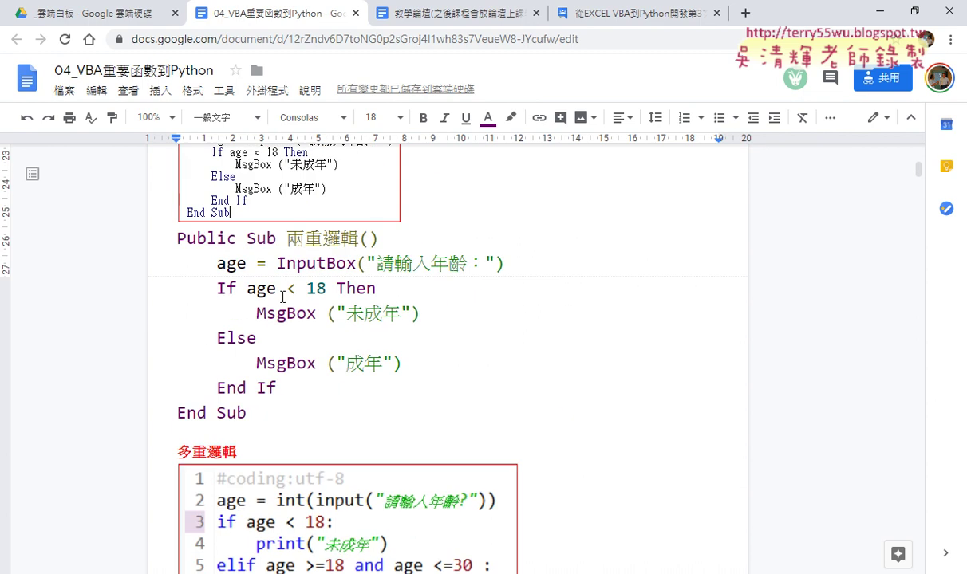
left_click_drag(212, 281, 223, 285)
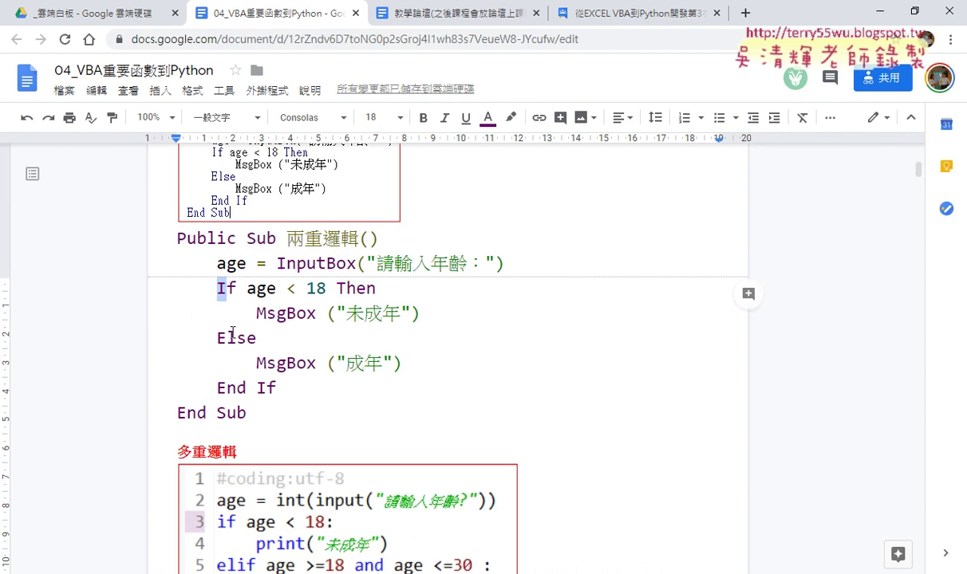
left_click_drag(217, 338, 255, 338)
left_click_drag(336, 289, 465, 293)
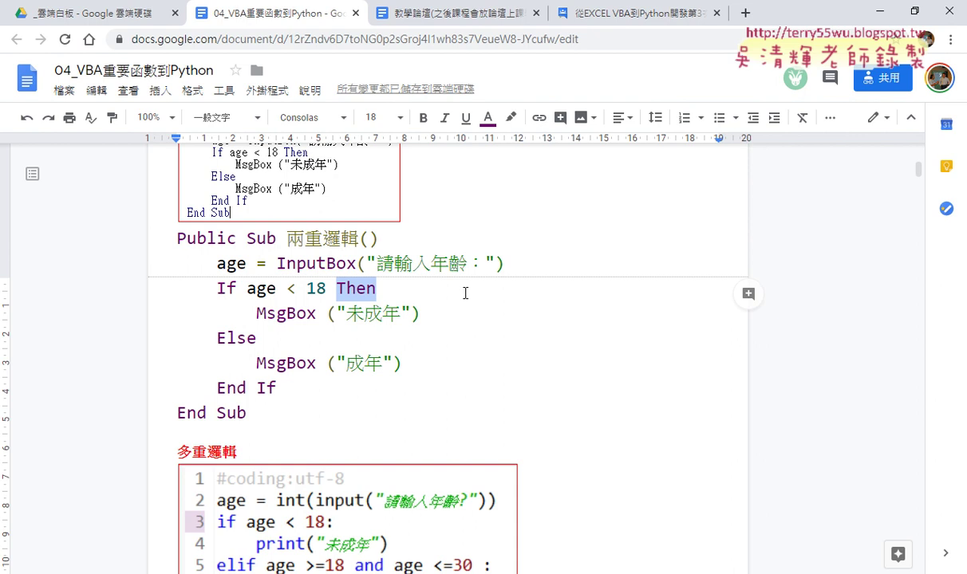
Underline If age < 18 and Else in red and circle End If
left_click_drag(201, 294, 381, 298)
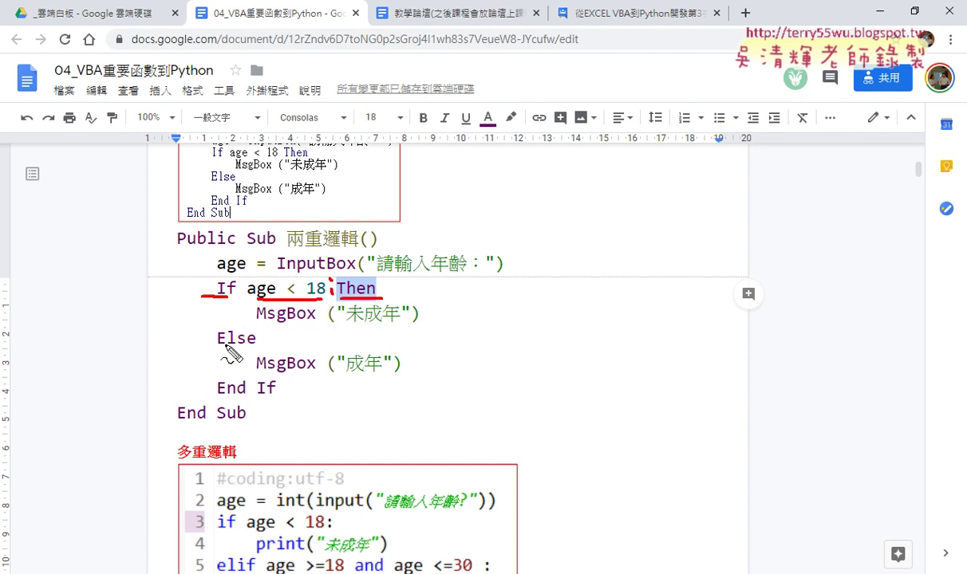
left_click_drag(222, 344, 263, 340)
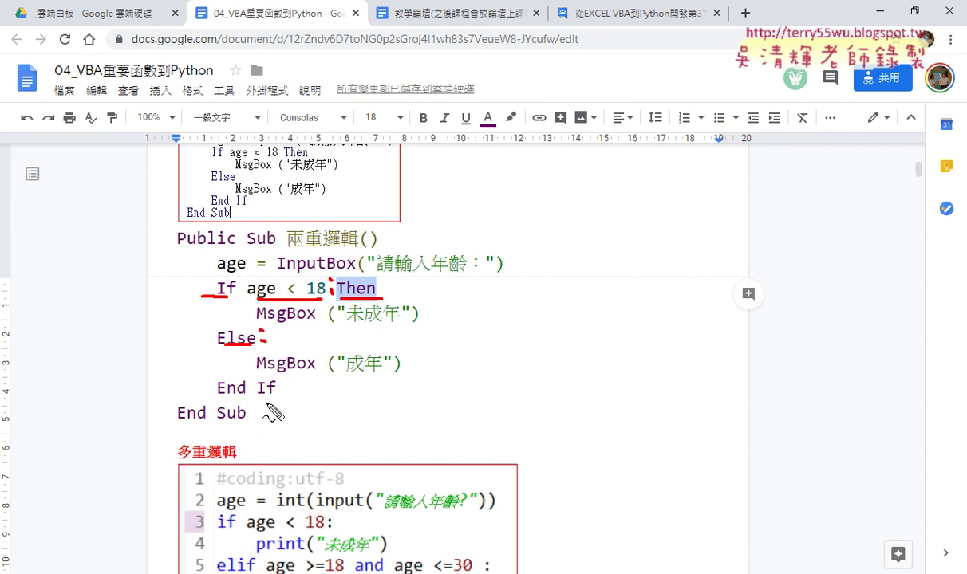
mouse_move(270, 381)
left_mouse_down()
mouse_move(253, 399)
mouse_move(276, 390)
left_mouse_up()
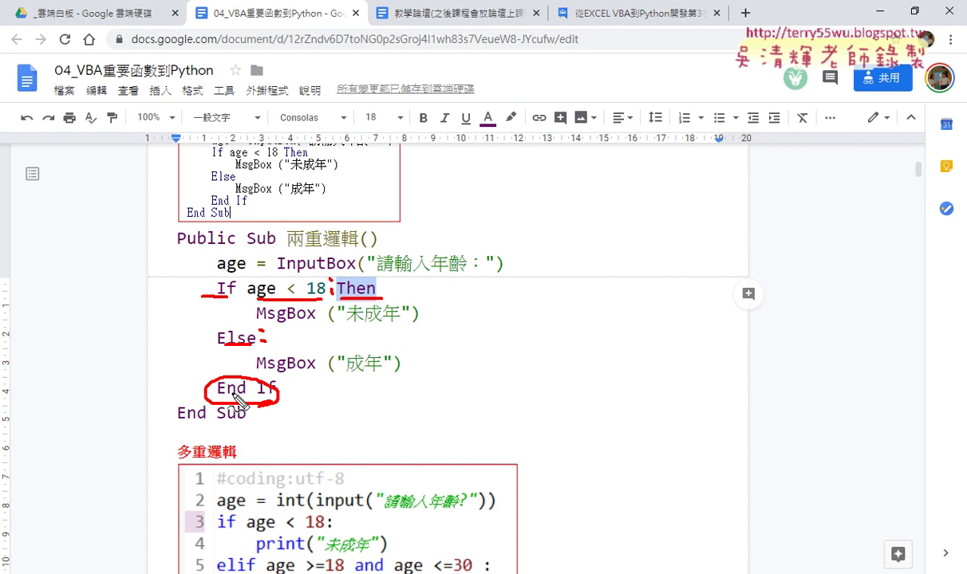
Clear the red marks, scroll to the cell input/output section, and switch to 年齡.xlsm
key("Escape")
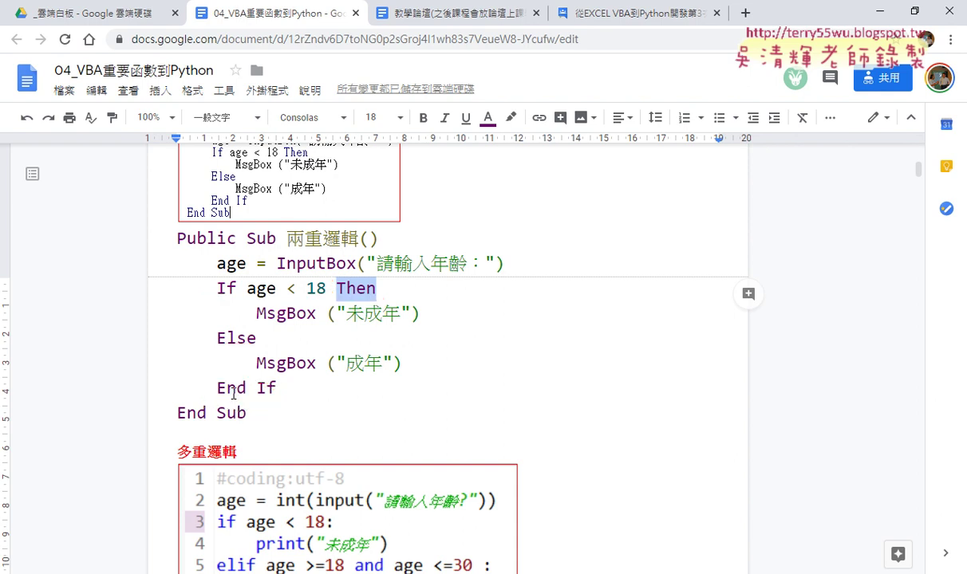
scroll(240, 395, "down", 3)
scroll(319, 410, "down", 2)
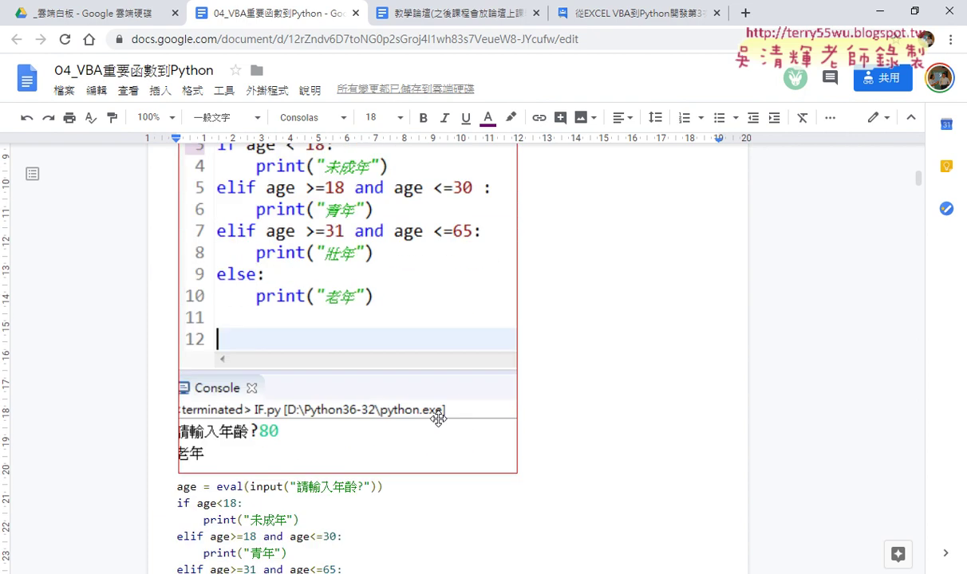
scroll(438, 412, "down", 3)
scroll(482, 415, "down", 2)
scroll(480, 414, "down", 1)
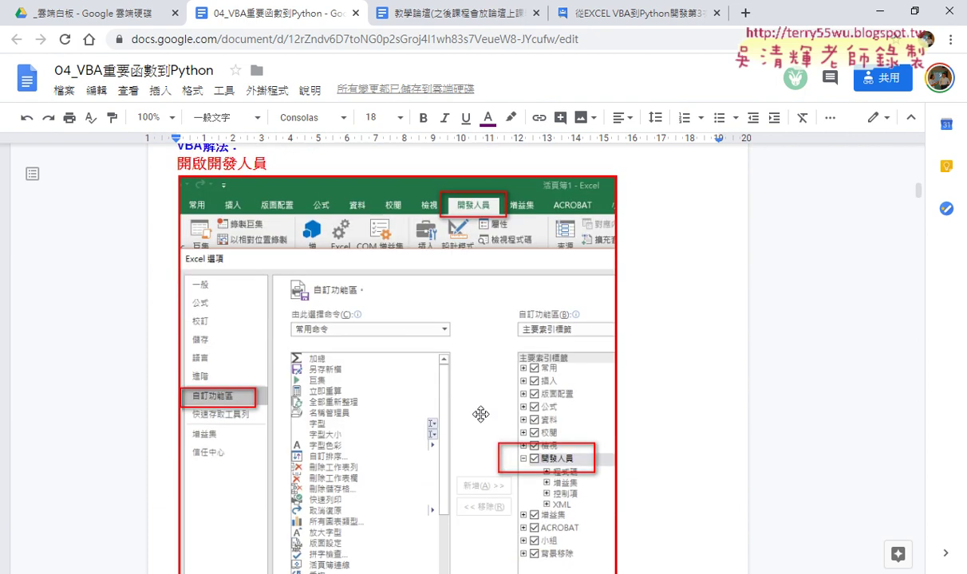
scroll(480, 414, "down", 5)
scroll(480, 414, "down", 2)
scroll(480, 414, "down", 2)
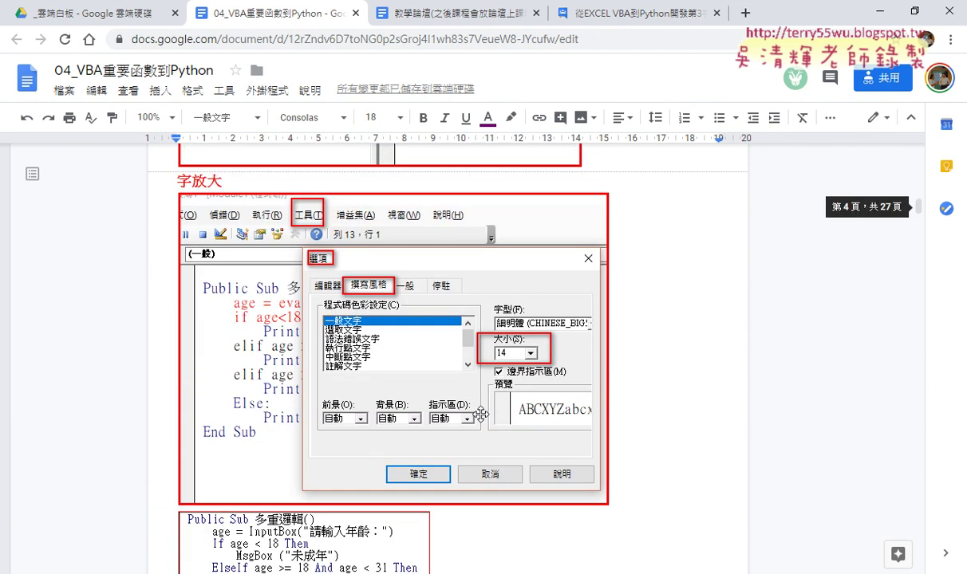
scroll(481, 414, "down", 2)
scroll(480, 414, "down", 2)
scroll(482, 415, "down", 2)
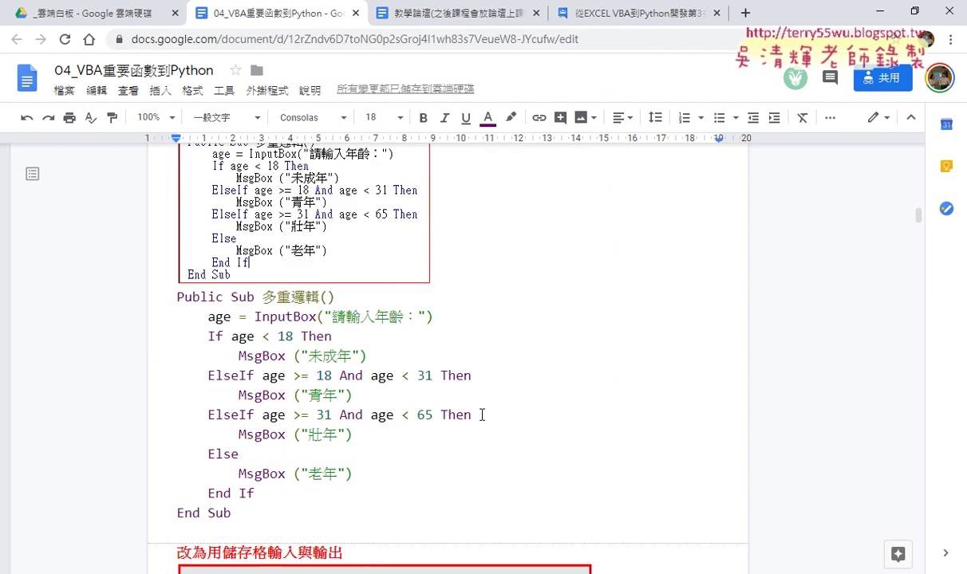
scroll(482, 415, "down", 2)
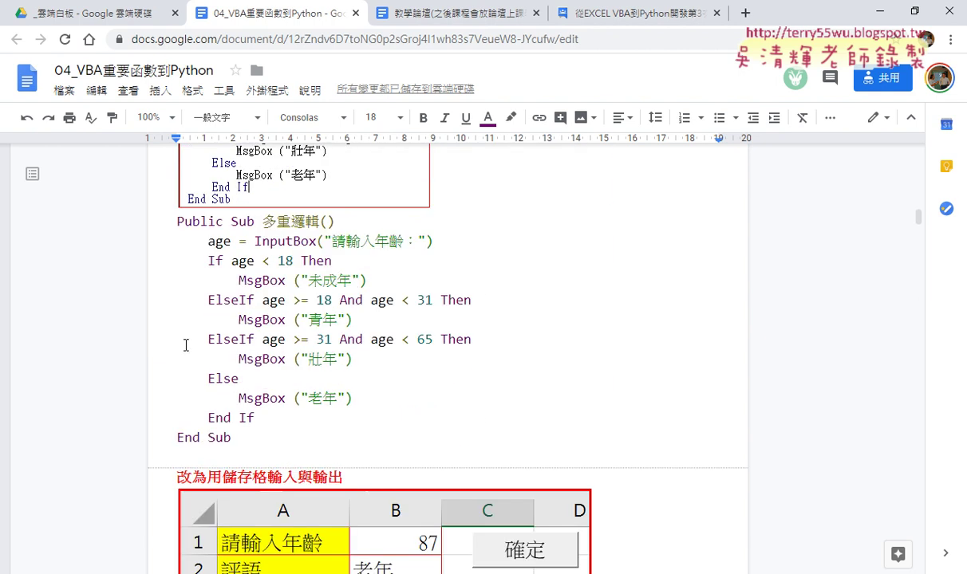
scroll(207, 441, "down", 1)
scroll(303, 375, "down", 3)
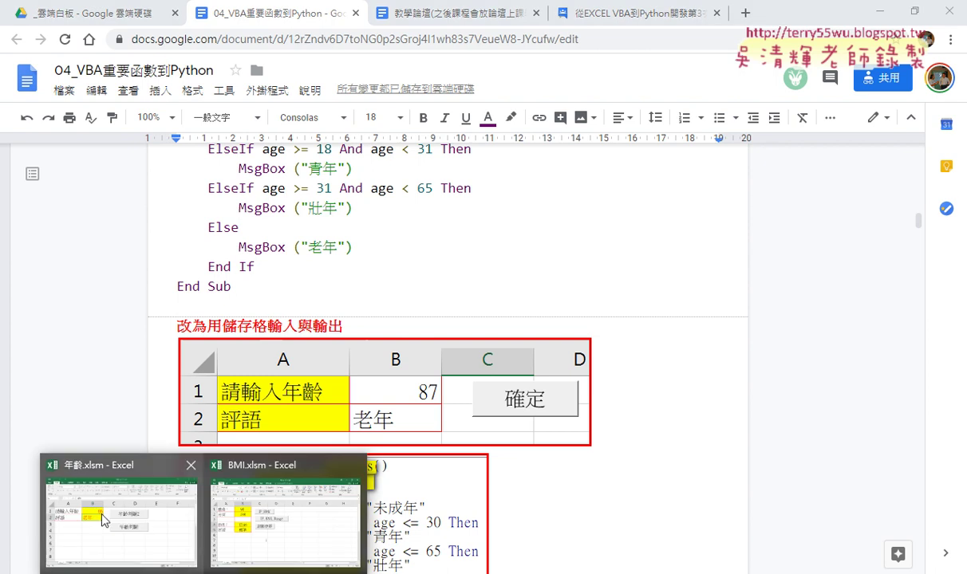
left_click(98, 493)
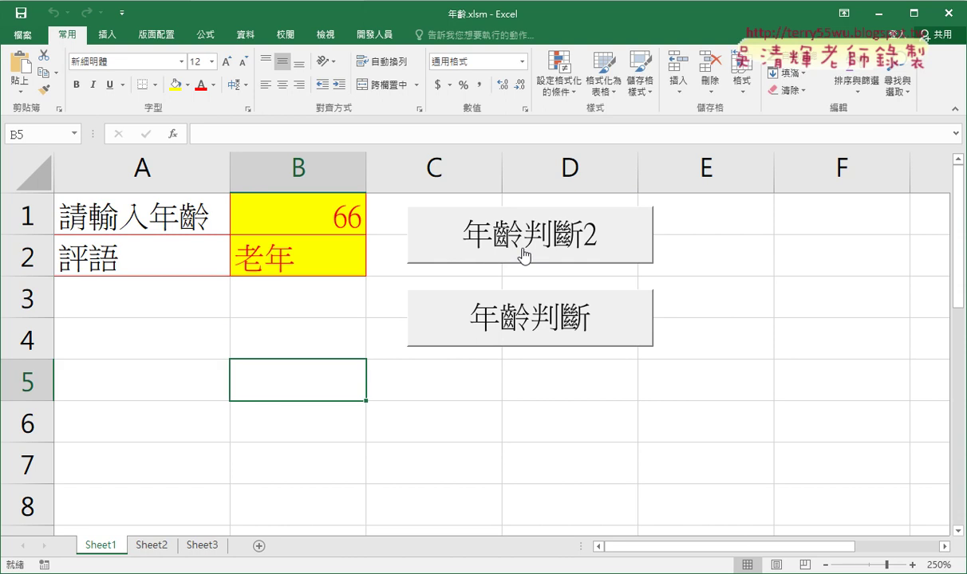
Run the 年齡判斷 macro with age 69, which reports 老年, then clear B1:B2
left_click(496, 373)
left_click(515, 315)
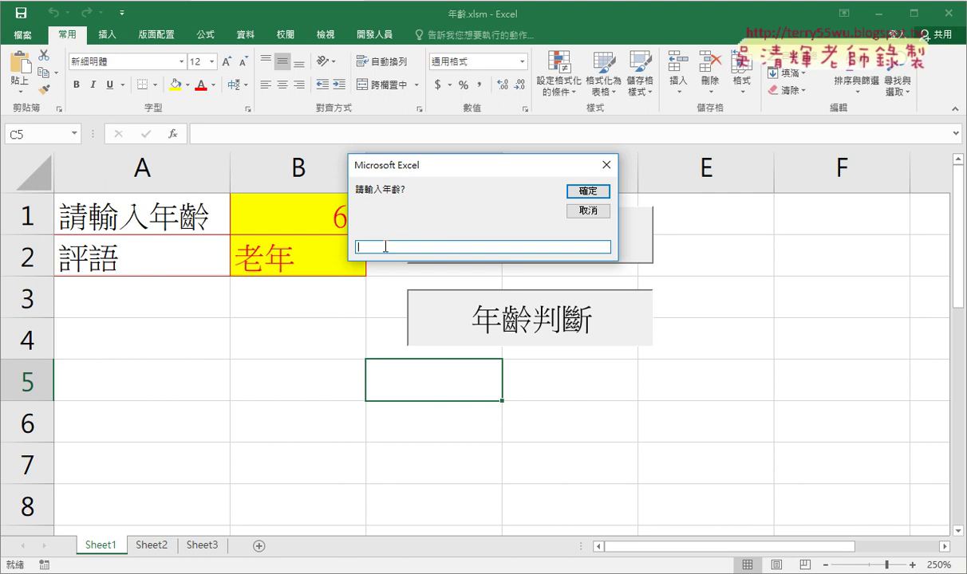
type("69")
key("Return")
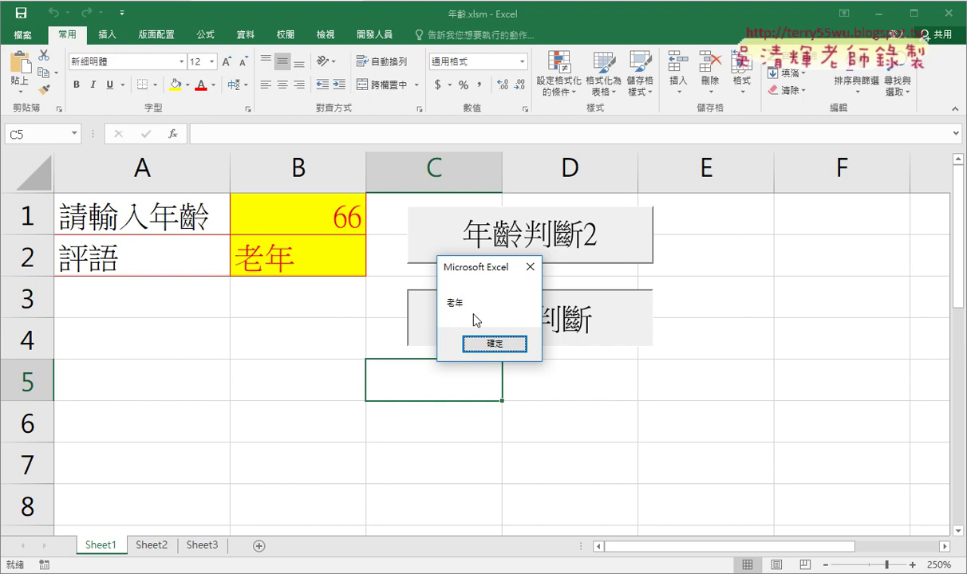
left_click(494, 344)
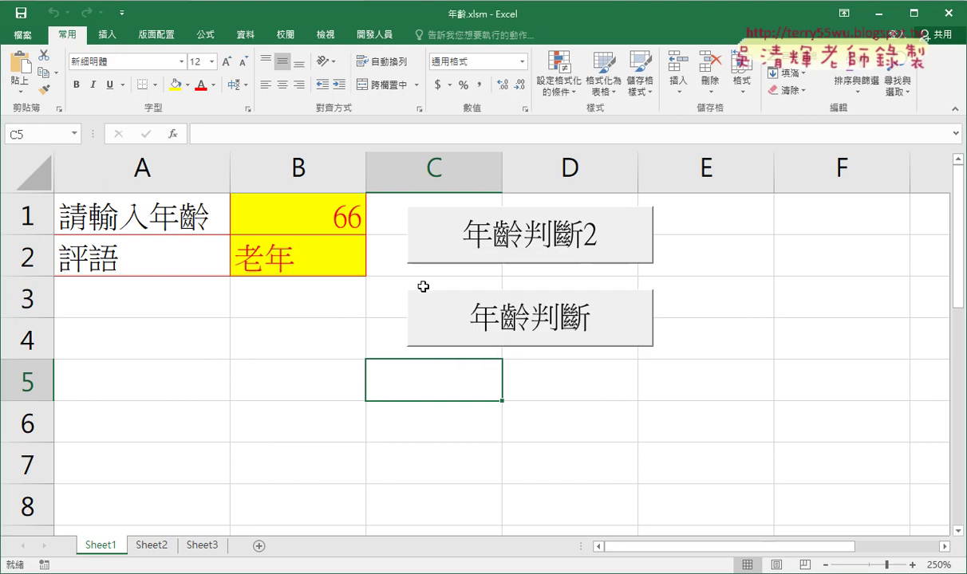
left_click_drag(319, 215, 289, 268)
key("Delete")
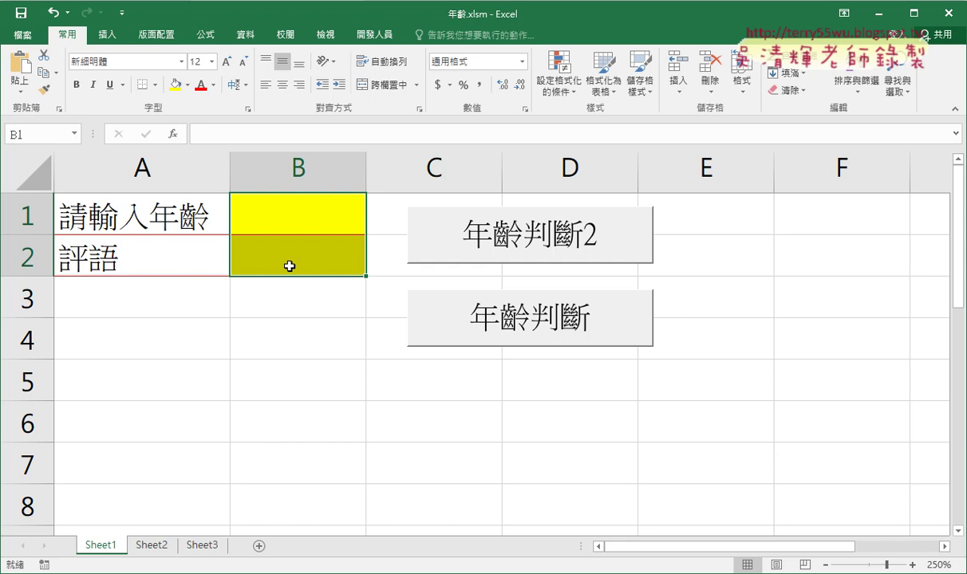
left_click(287, 207)
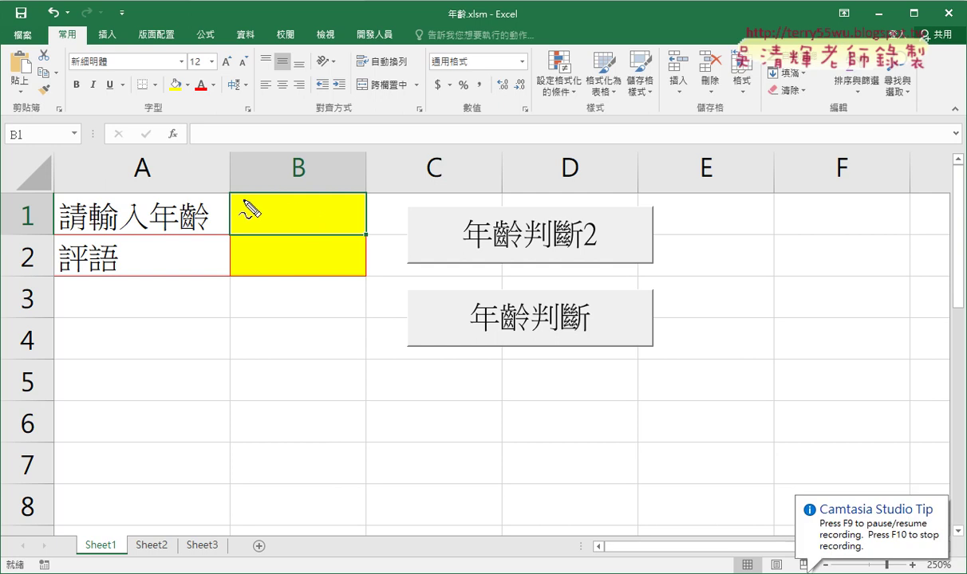
mouse_move(217, 182)
left_mouse_down()
mouse_move(217, 237)
mouse_move(345, 185)
mouse_move(375, 185)
mouse_move(379, 234)
left_mouse_up()
left_click_drag(233, 236, 359, 237)
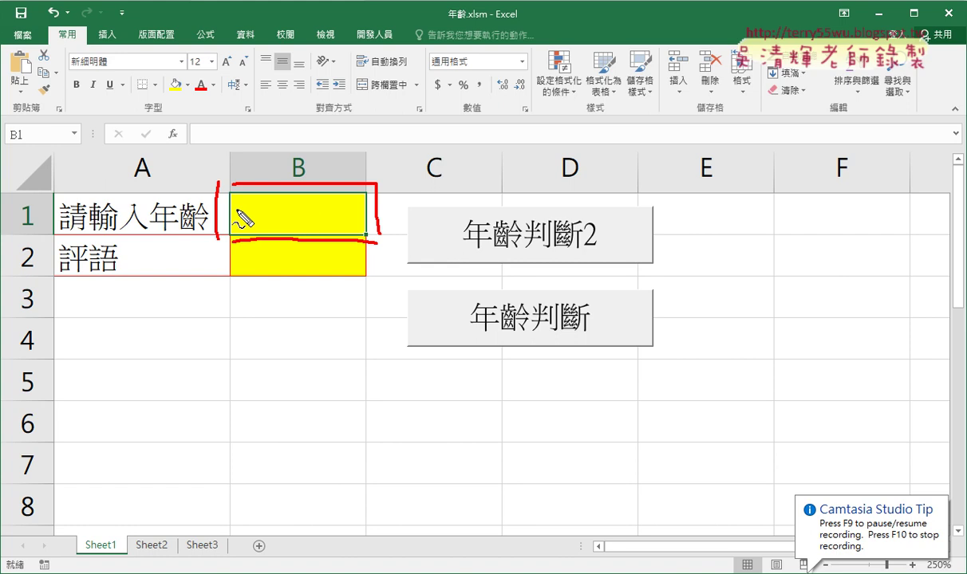
left_click_drag(9, 141, 16, 145)
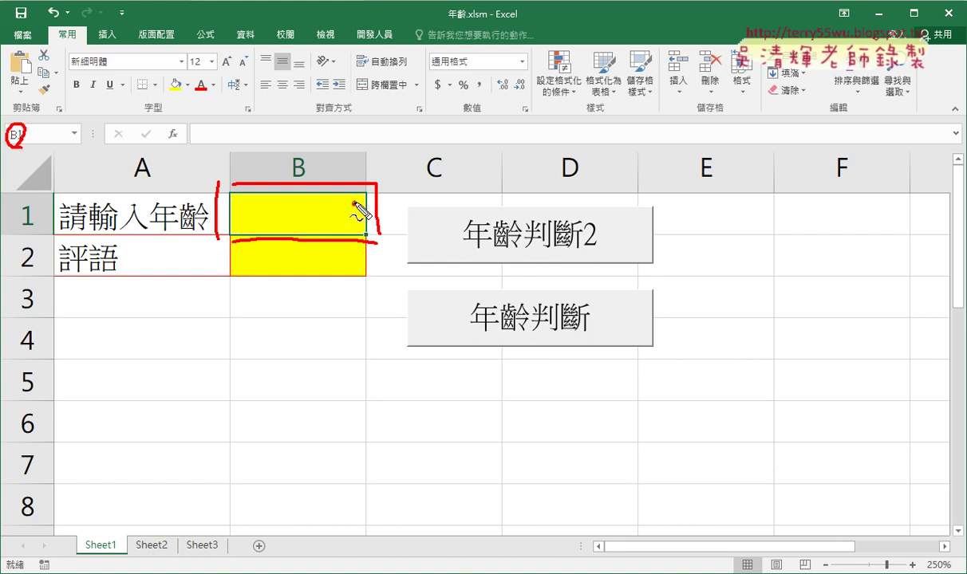
mouse_move(354, 206)
left_mouse_down()
mouse_move(466, 220)
mouse_move(472, 209)
left_mouse_up()
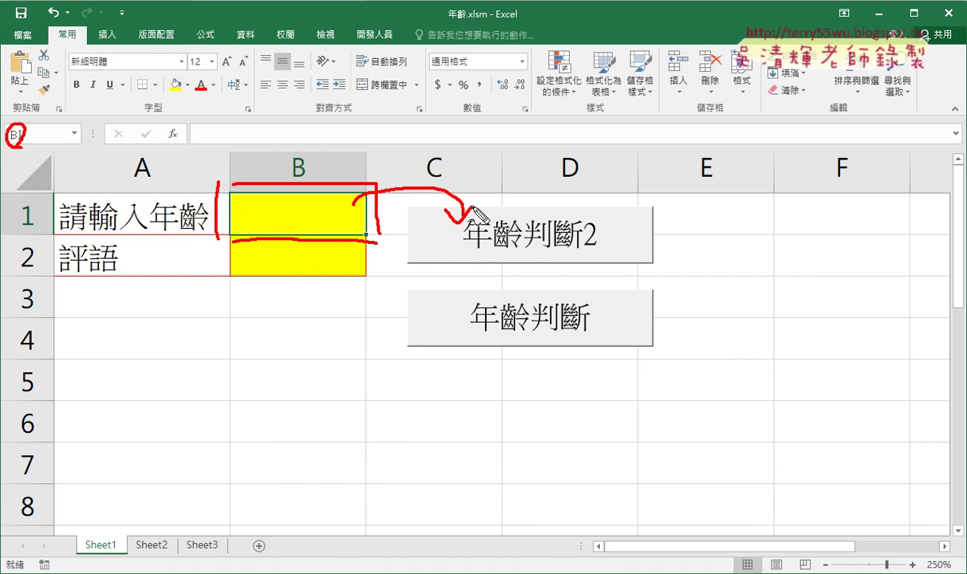
mouse_move(496, 257)
left_mouse_down()
mouse_move(580, 253)
mouse_move(356, 309)
mouse_move(327, 277)
left_mouse_up()
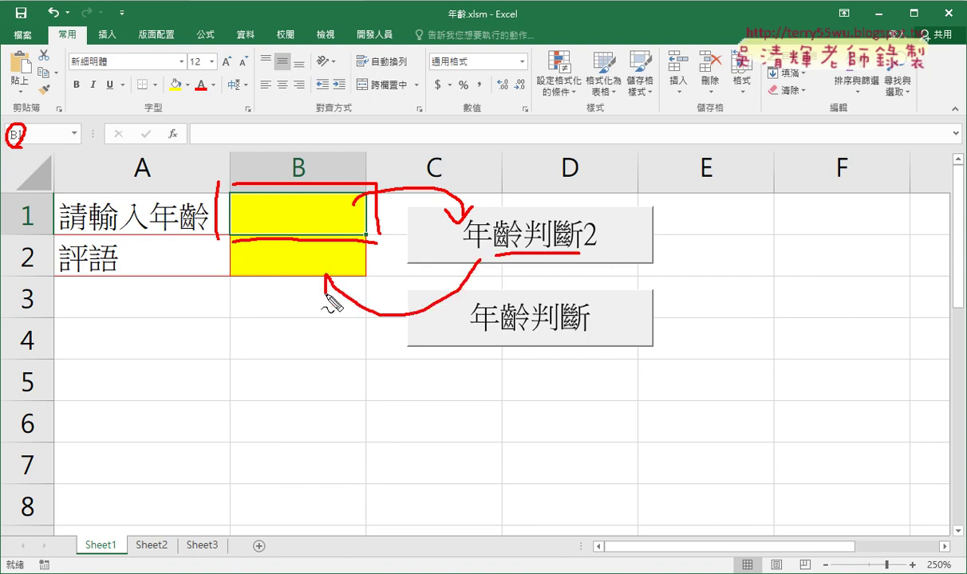
mouse_move(225, 238)
left_mouse_down()
mouse_move(226, 279)
mouse_move(343, 240)
mouse_move(366, 276)
mouse_move(225, 280)
left_mouse_up()
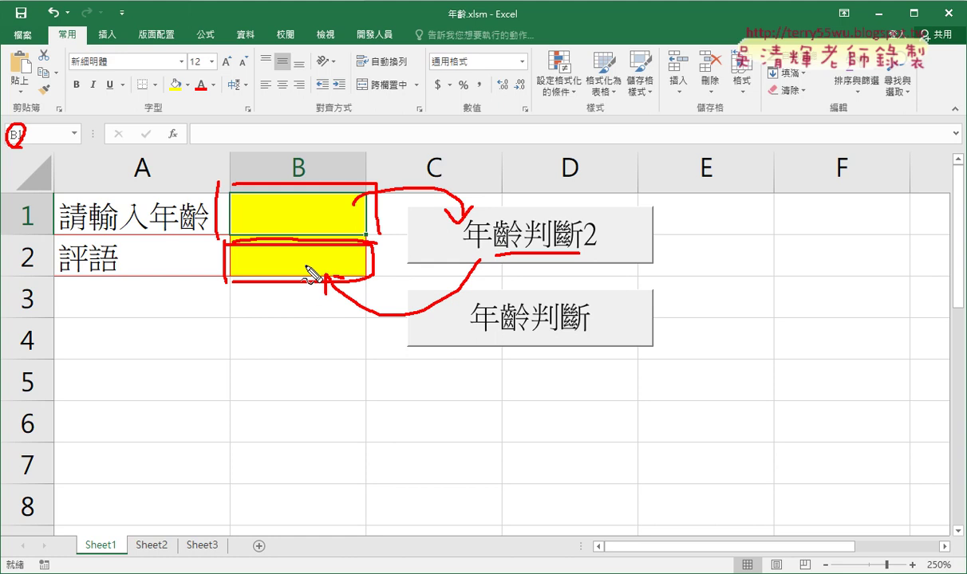
key("Escape")
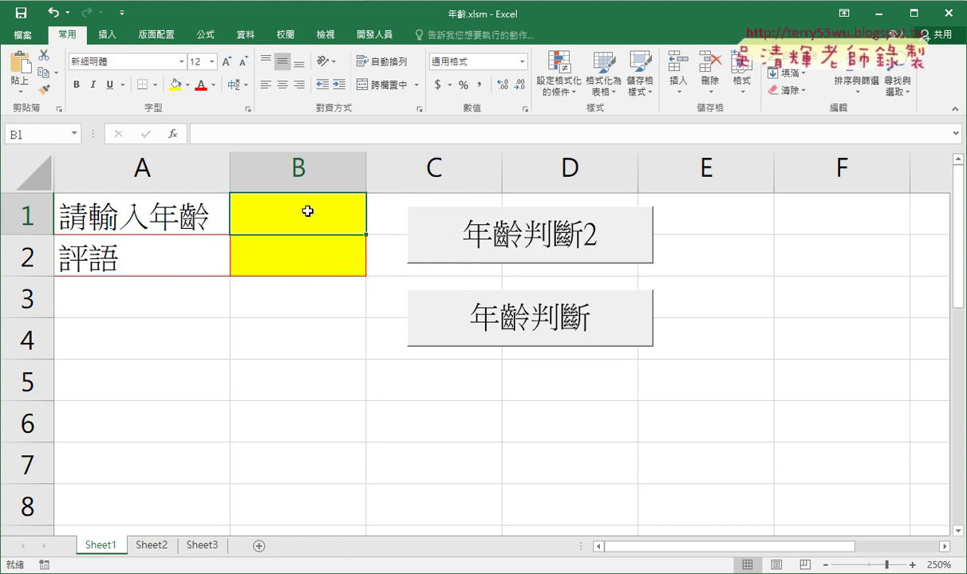
Enter 69 in B1, run 年齡判斷2, and check that B2 reads 老年
type("69")
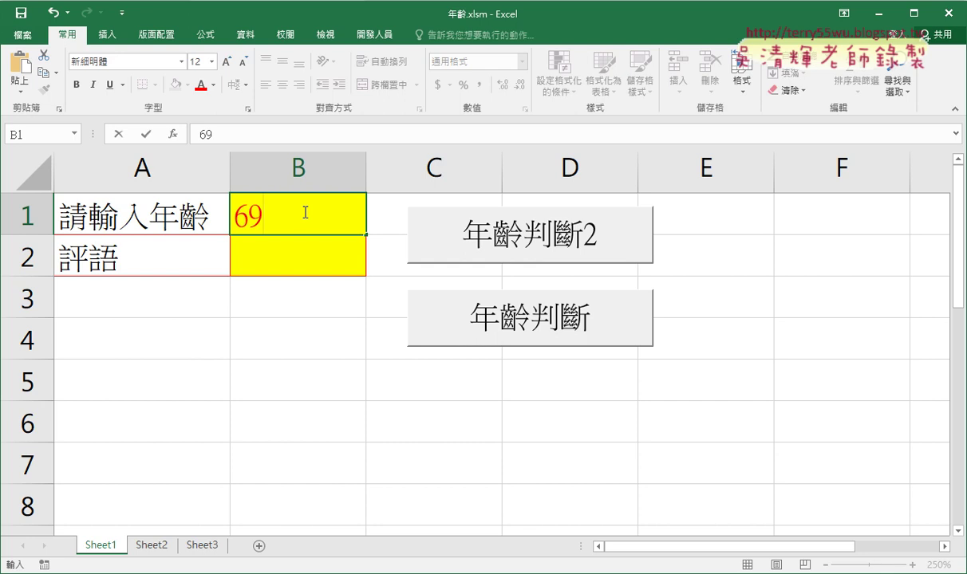
left_click(497, 250)
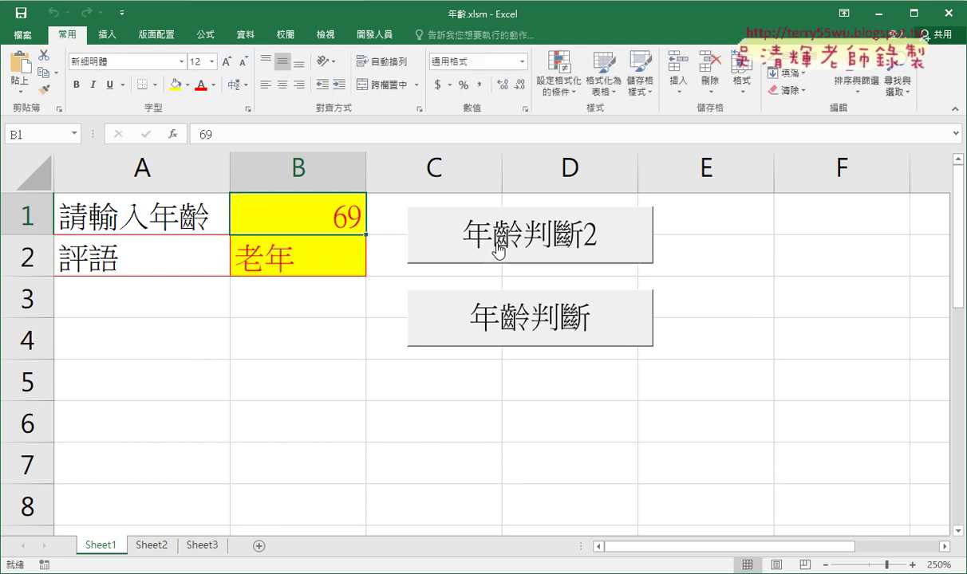
left_click(304, 264)
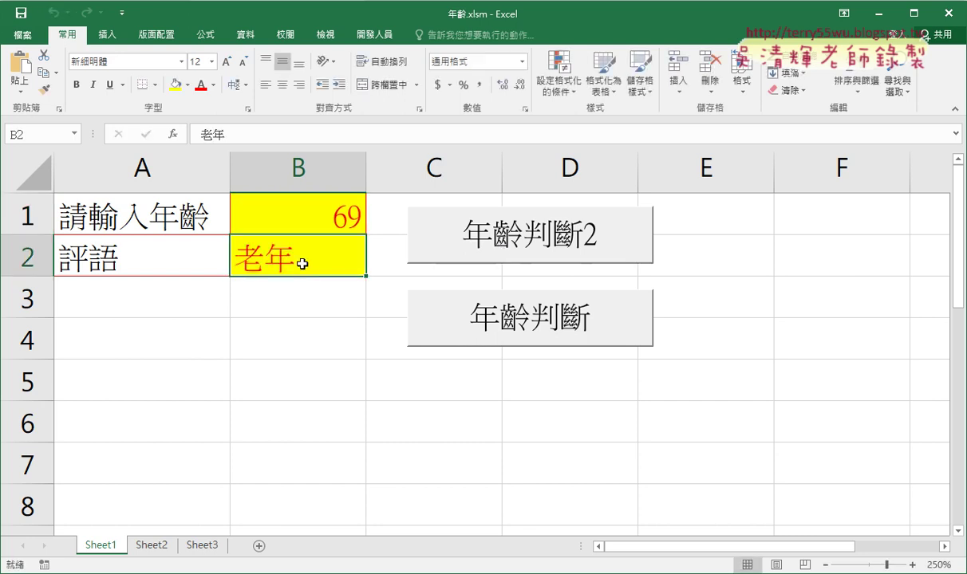
left_click(311, 217)
left_click(311, 254)
Mark the 年齡判斷 and 年齡判斷2 buttons with red annotations, then clear them
mouse_move(419, 292)
left_mouse_down()
mouse_move(420, 348)
mouse_move(503, 297)
mouse_move(622, 337)
left_mouse_up()
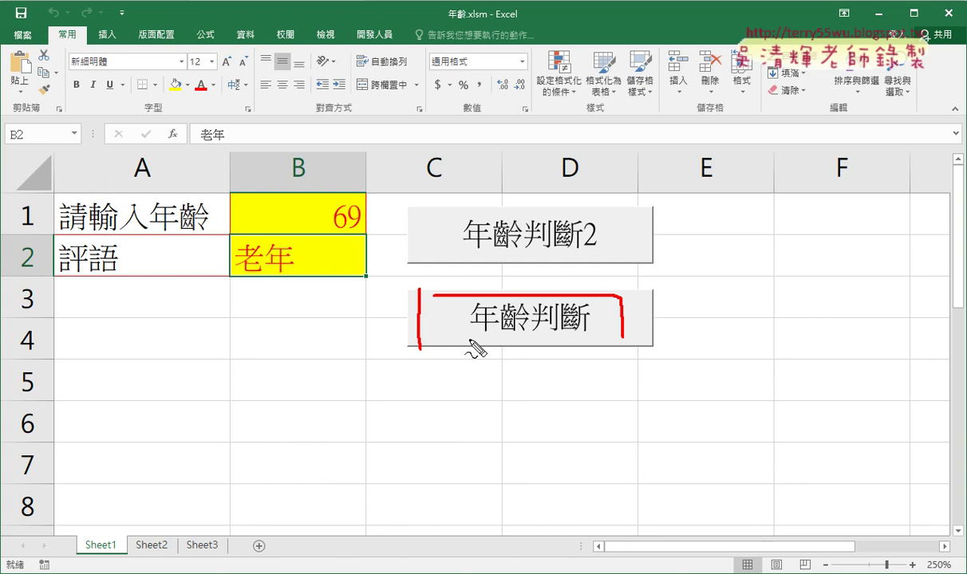
left_click_drag(469, 337, 583, 338)
mouse_move(426, 214)
left_mouse_down()
mouse_move(426, 255)
mouse_move(600, 217)
left_mouse_up()
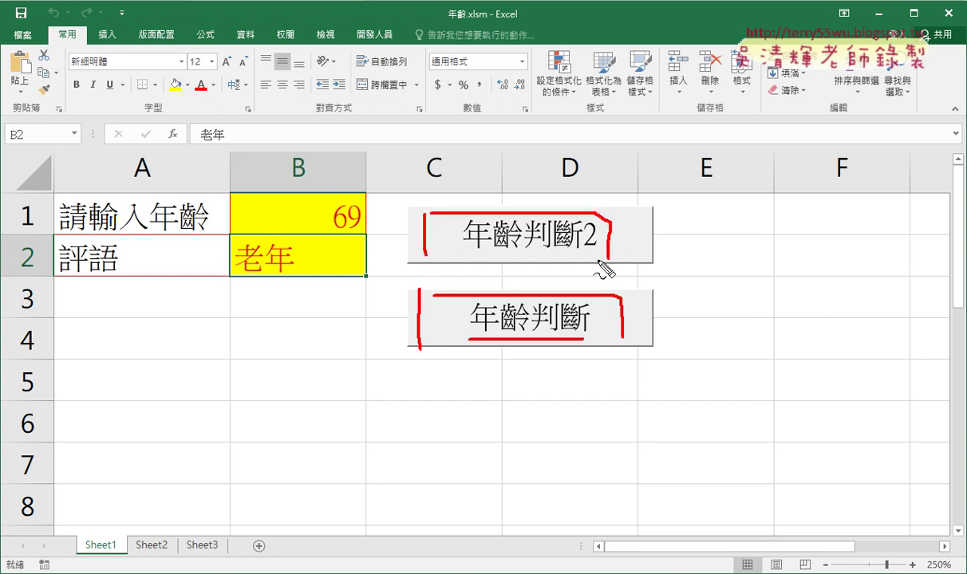
key("Escape")
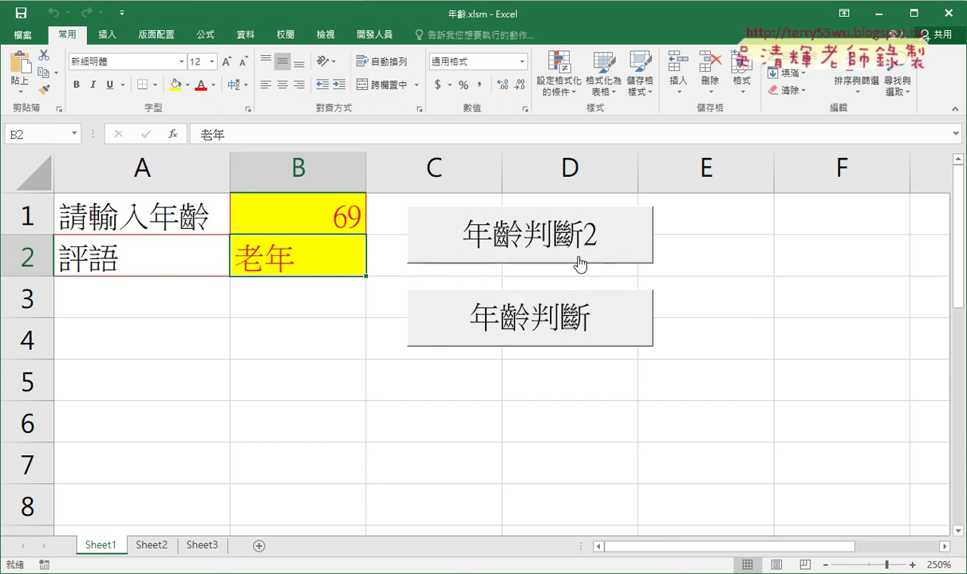
Open Module1 in the VBA editor and highlight the 年齡判斷 and 年齡判斷2 procedures
left_click(369, 36)
left_click(33, 76)
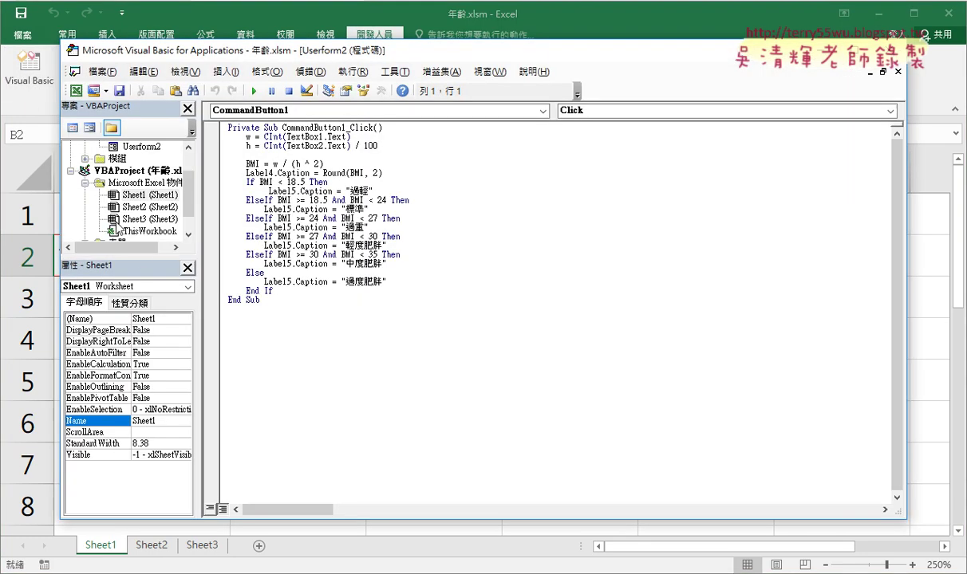
left_click_drag(141, 256, 141, 371)
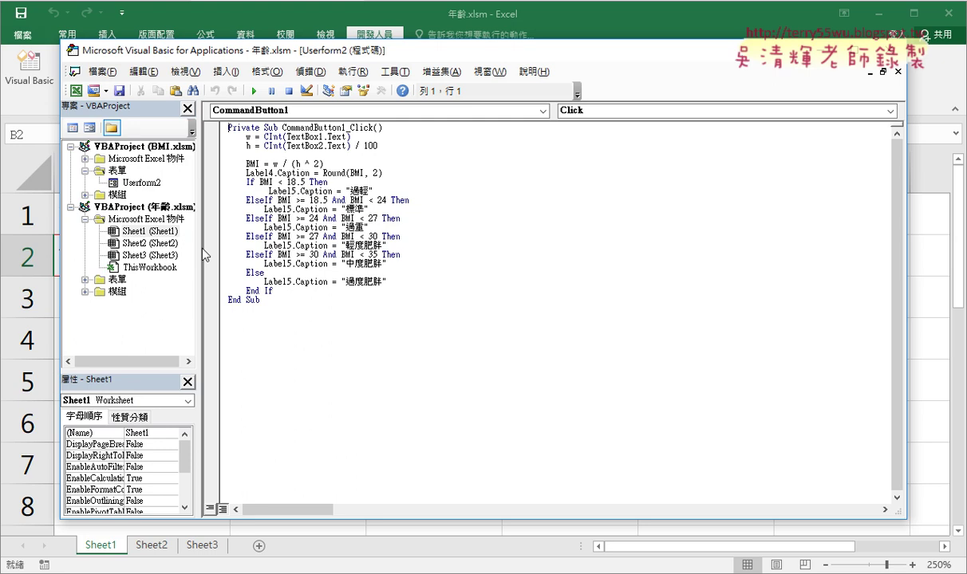
double_click(117, 292)
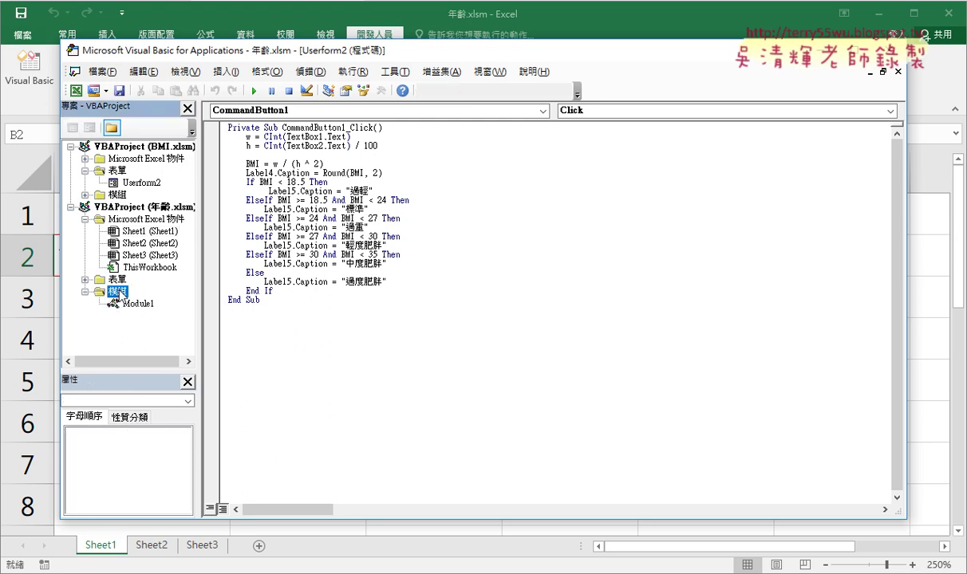
double_click(138, 304)
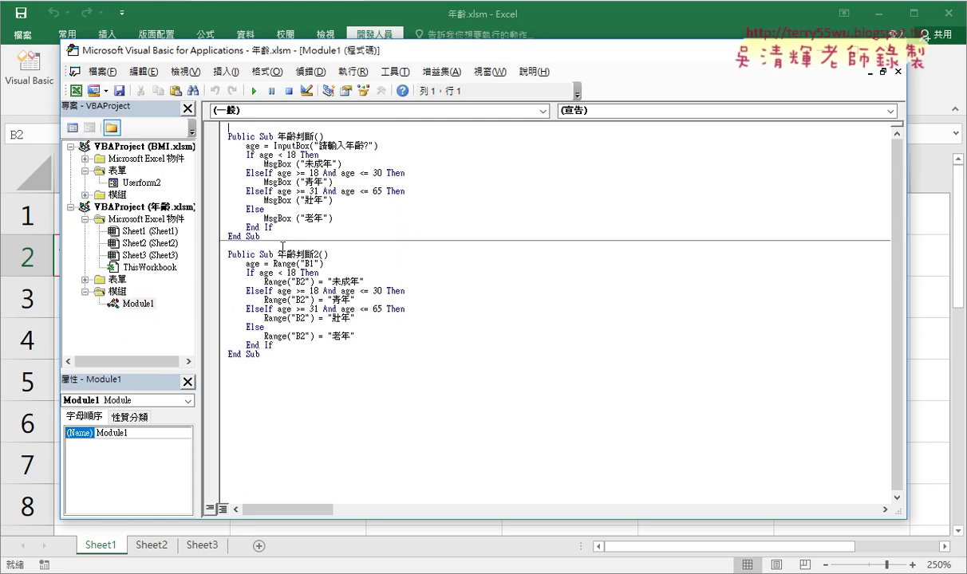
left_click_drag(261, 236, 217, 138)
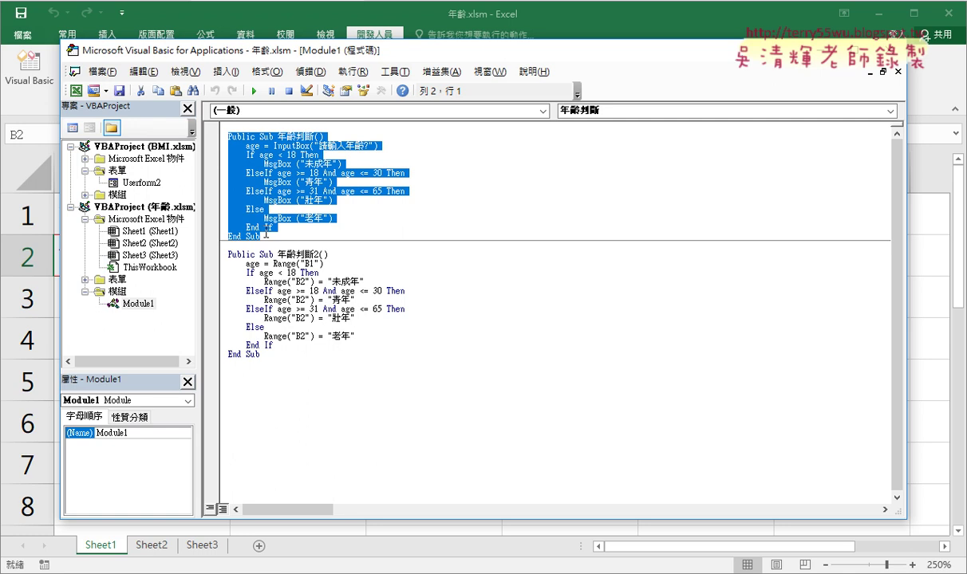
left_click_drag(267, 356, 227, 254)
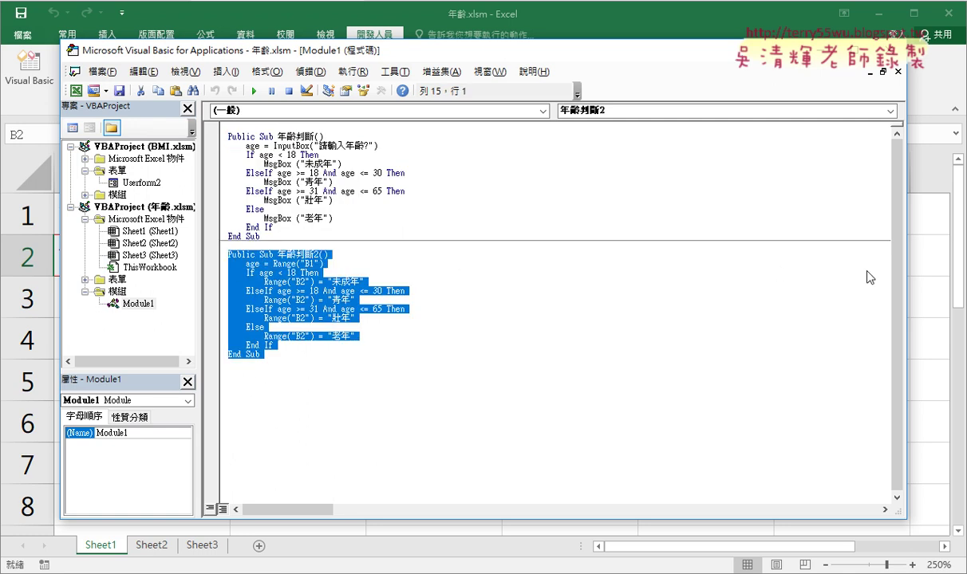
Narrow the VBA editor window and shift it left to reveal the sheet's buttons
left_click_drag(909, 274, 476, 271)
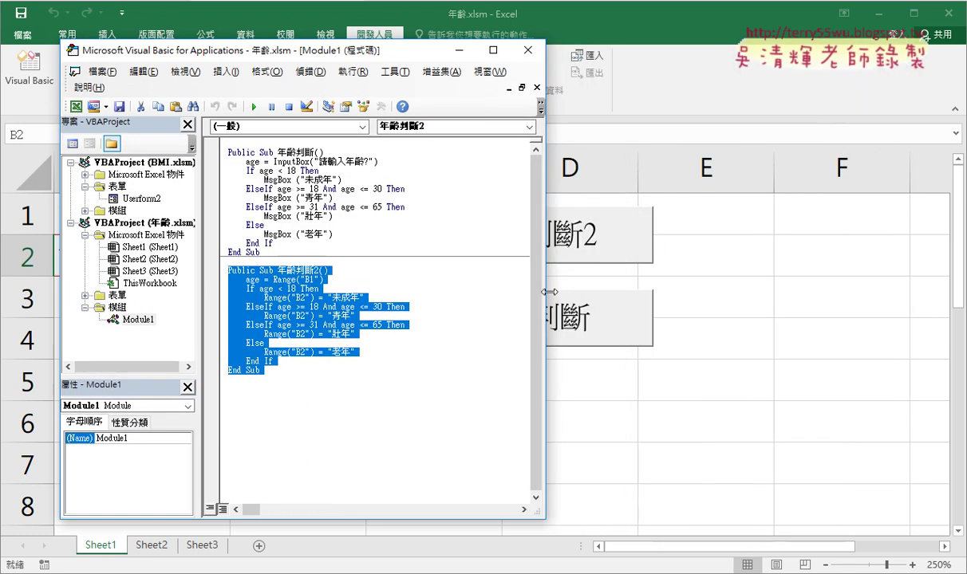
left_click(310, 71)
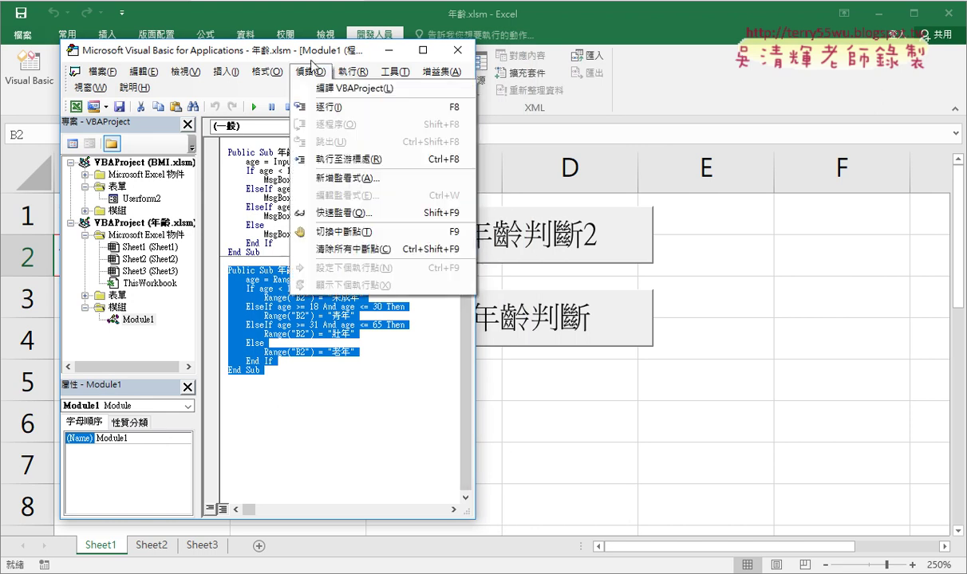
left_click_drag(290, 49, 230, 44)
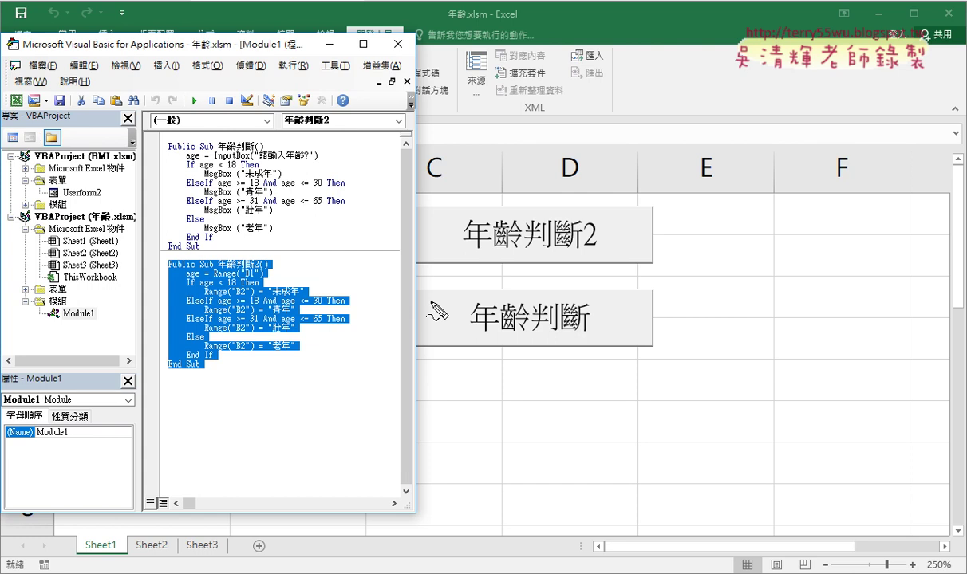
mouse_move(241, 270)
left_mouse_down()
mouse_move(249, 276)
mouse_move(263, 254)
mouse_move(447, 231)
mouse_move(431, 255)
left_mouse_up()
Clear the annotations and bring the 年齡.xlsm sheet in front of the VBA editor
mouse_move(226, 150)
left_mouse_down()
mouse_move(257, 149)
mouse_move(449, 316)
mouse_move(438, 335)
left_mouse_up()
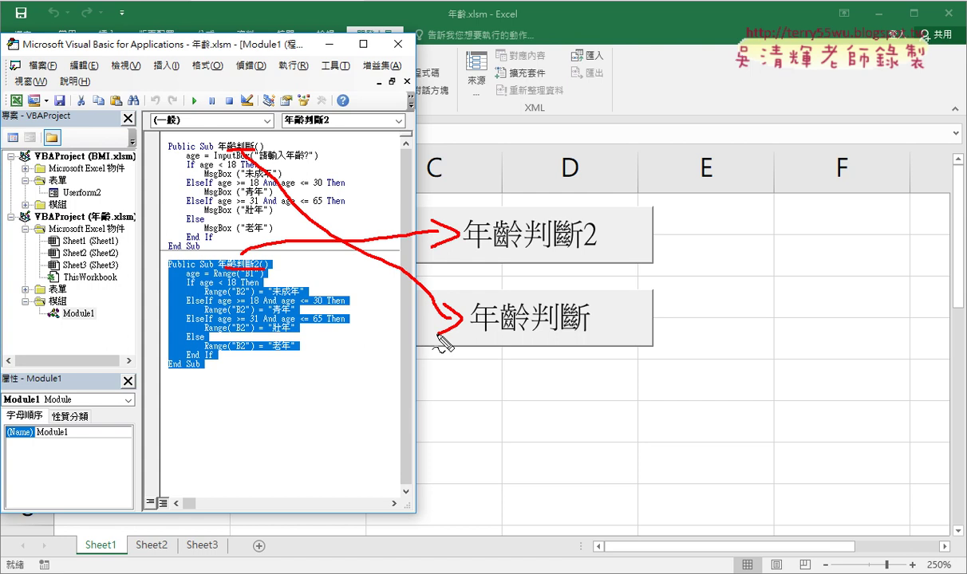
key("Escape")
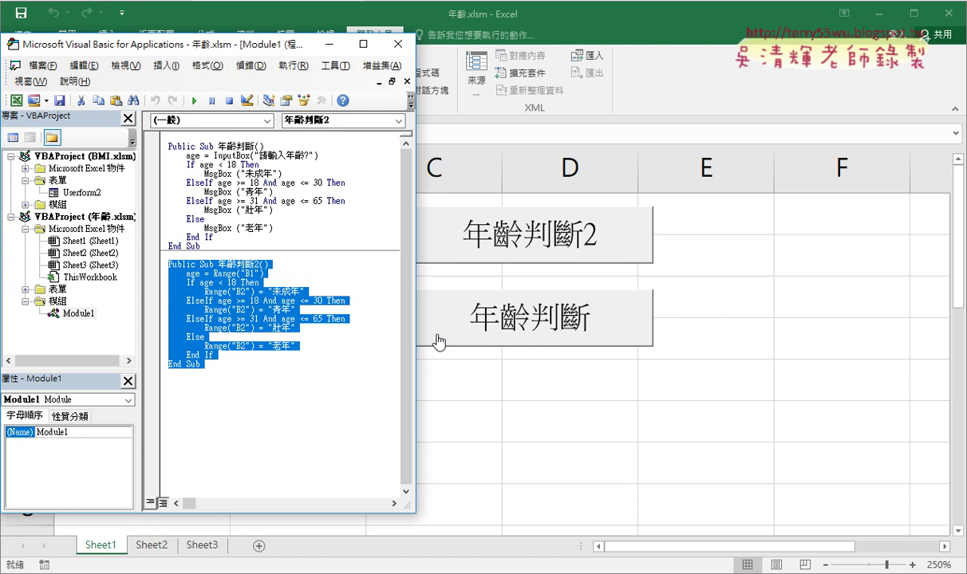
left_click(676, 287)
left_click(762, 284)
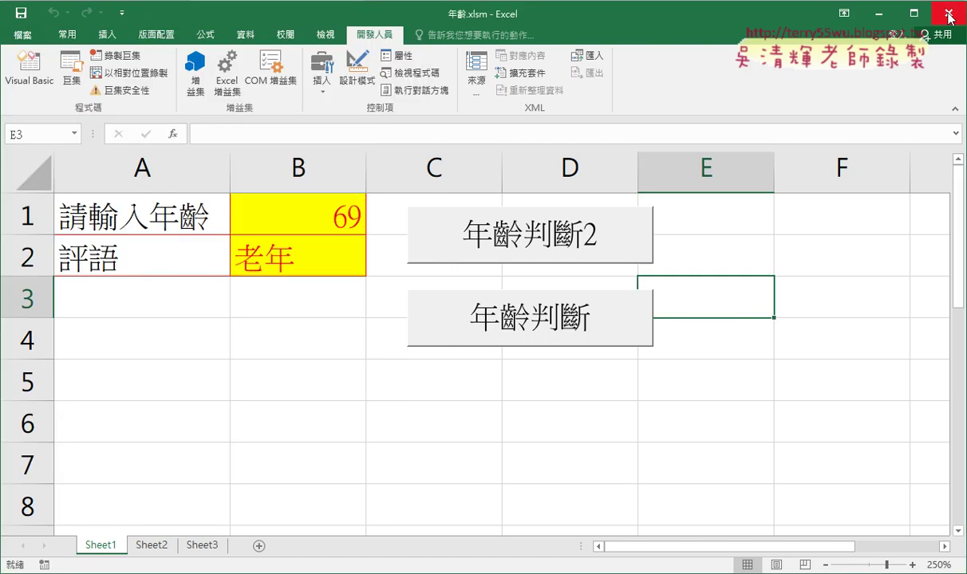
Minimize Excel and bring the 04_VBA重要函數到Python Google Doc to the front
left_click(949, 17)
left_click(879, 14)
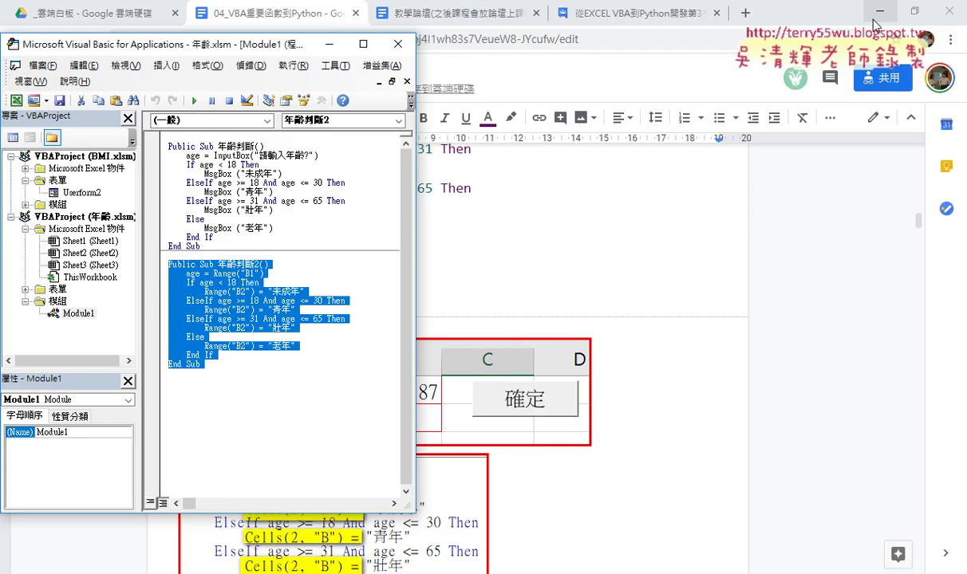
left_click(649, 420)
scroll(648, 420, "down", 3)
scroll(653, 426, "down", 2)
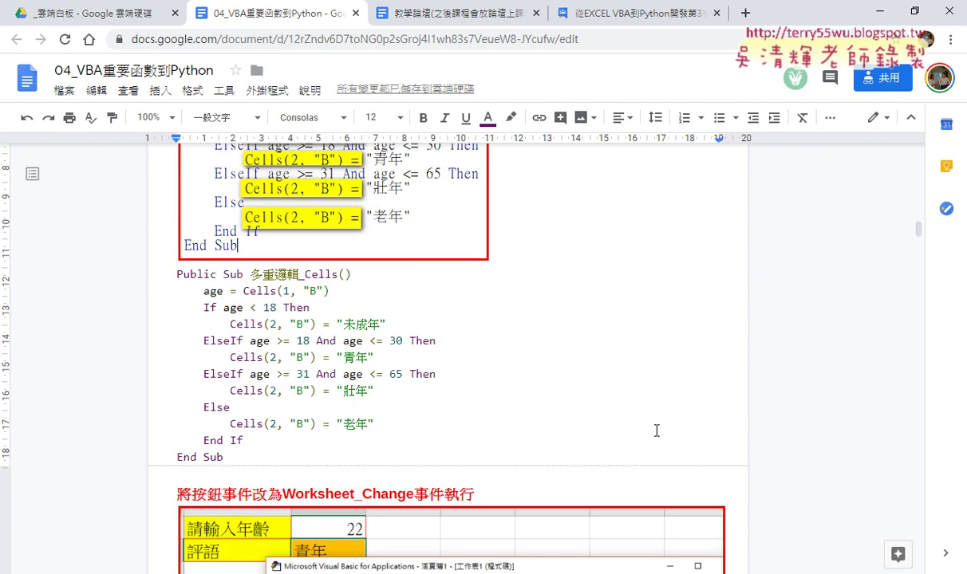
scroll(658, 427, "up", 1)
scroll(658, 428, "down", 2)
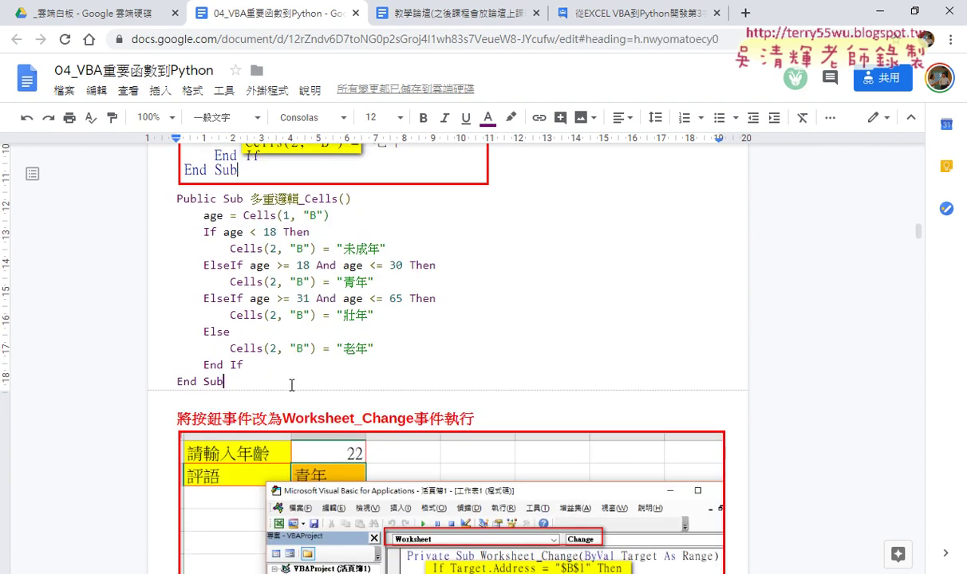
mouse_move(292, 382)
left_mouse_down()
mouse_move(193, 268)
mouse_move(171, 198)
left_mouse_up()
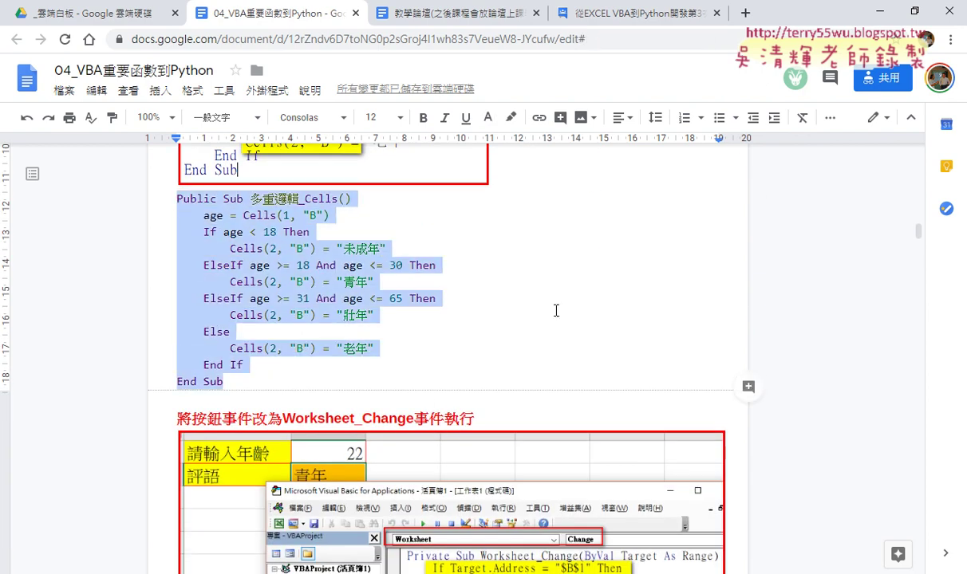
Scroll down to the BMI練習 section and its VBA IF_BMI code
scroll(558, 309, "down", 2)
scroll(558, 310, "up", 4)
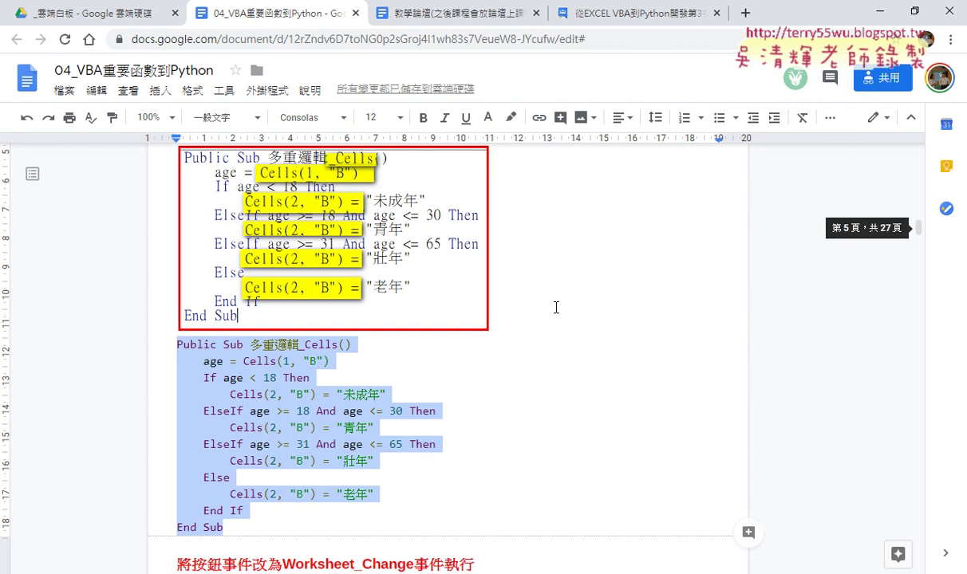
scroll(557, 307, "down", 6)
scroll(556, 307, "down", 3)
scroll(556, 307, "down", 1)
scroll(556, 307, "down", 1)
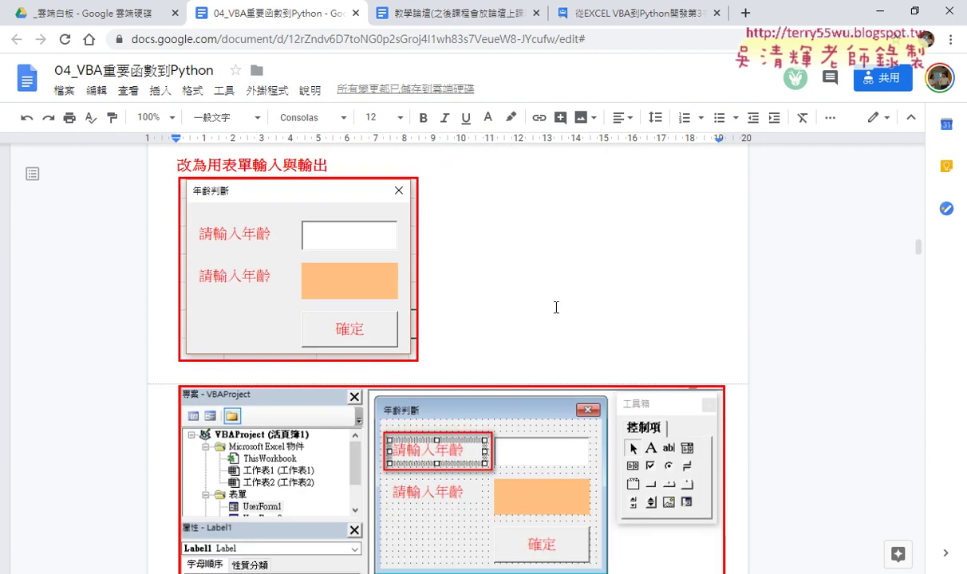
scroll(556, 308, "down", 3)
scroll(555, 306, "down", 1)
scroll(554, 306, "down", 3)
scroll(557, 304, "down", 1)
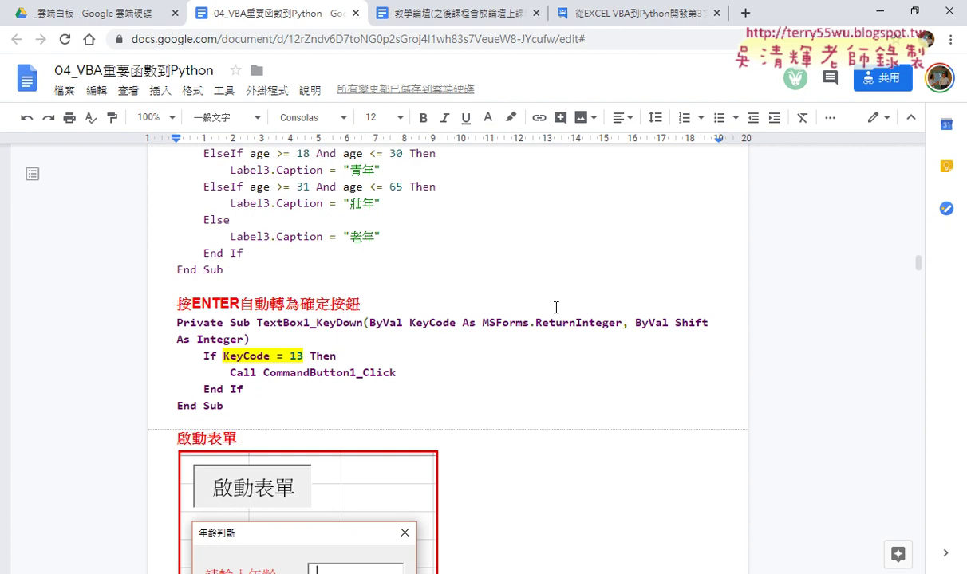
scroll(557, 304, "down", 2)
scroll(556, 308, "down", 2)
scroll(556, 307, "down", 3)
scroll(556, 308, "down", 5)
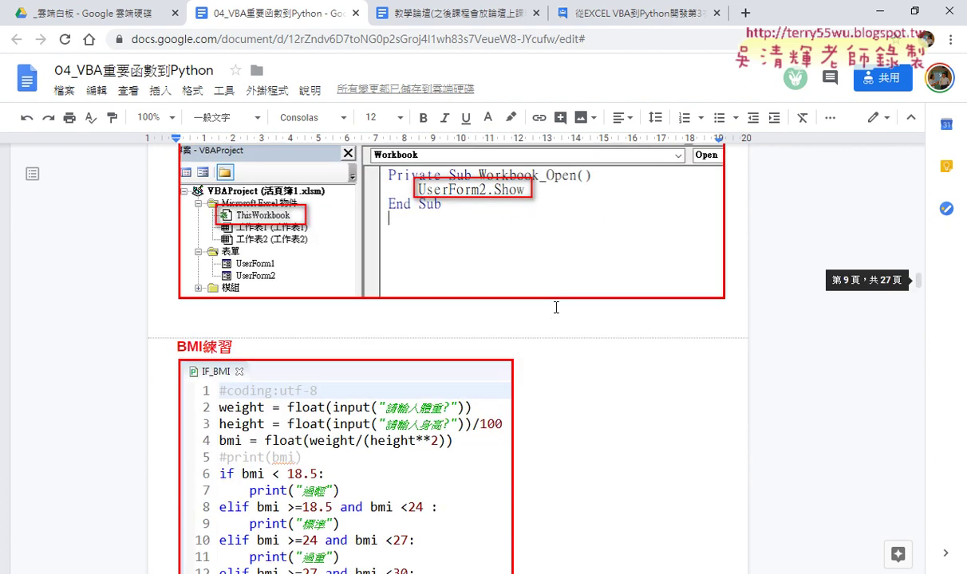
scroll(556, 308, "down", 3)
scroll(556, 307, "down", 2)
scroll(556, 307, "up", 1)
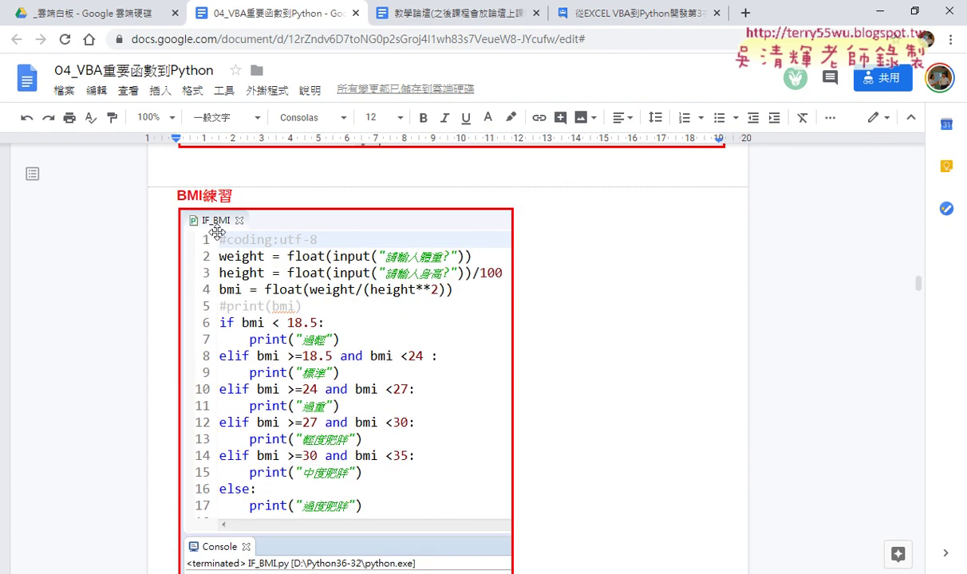
scroll(547, 372, "down", 1)
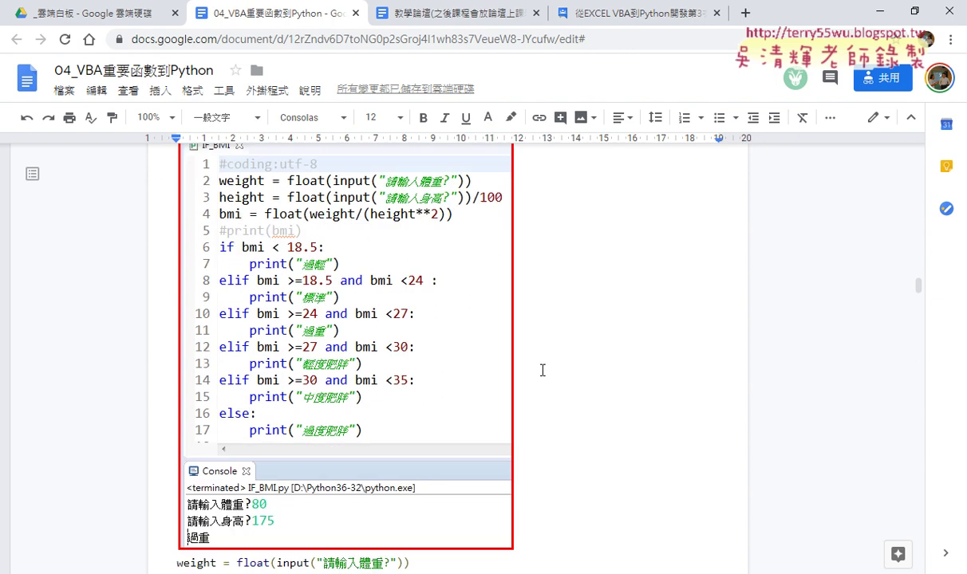
scroll(543, 370, "up", 1)
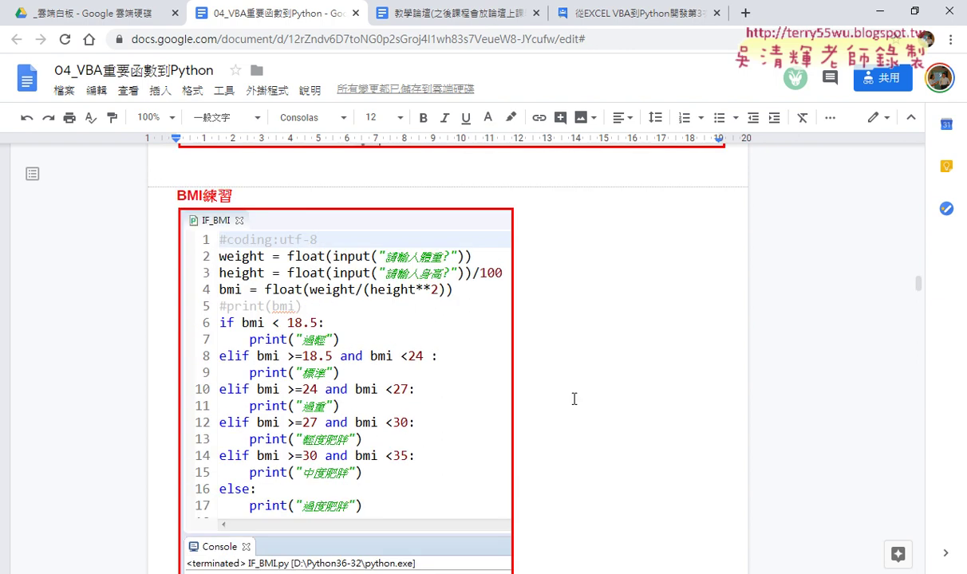
scroll(562, 370, "down", 2)
scroll(566, 379, "down", 2)
scroll(574, 399, "down", 2)
scroll(576, 403, "down", 2)
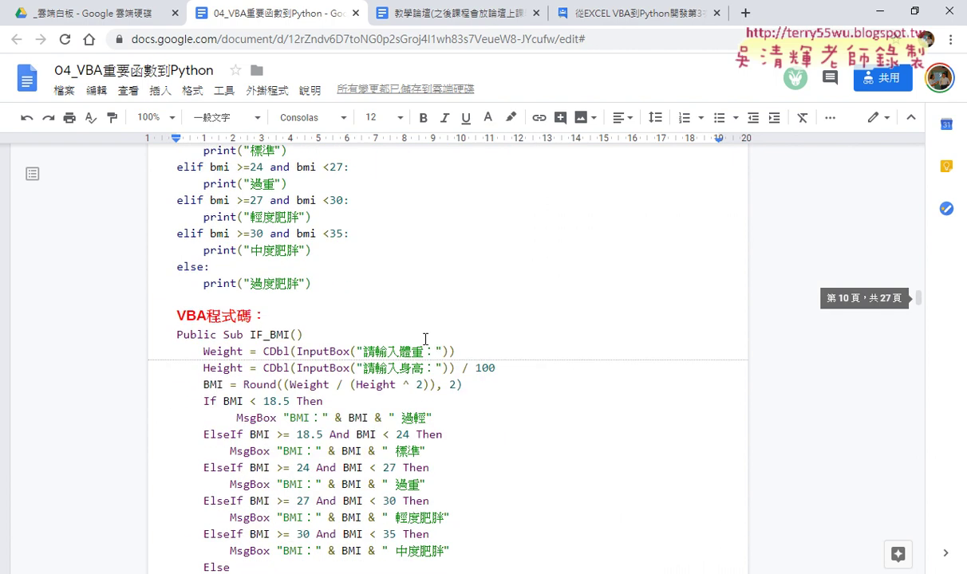
scroll(425, 339, "up", 1)
scroll(465, 383, "down", 2)
scroll(465, 384, "down", 2)
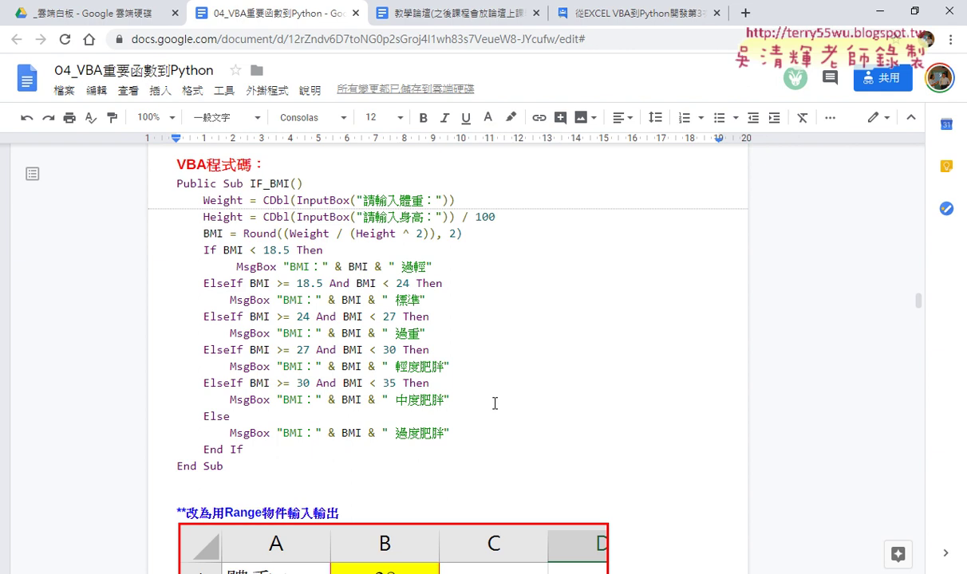
mouse_move(247, 511)
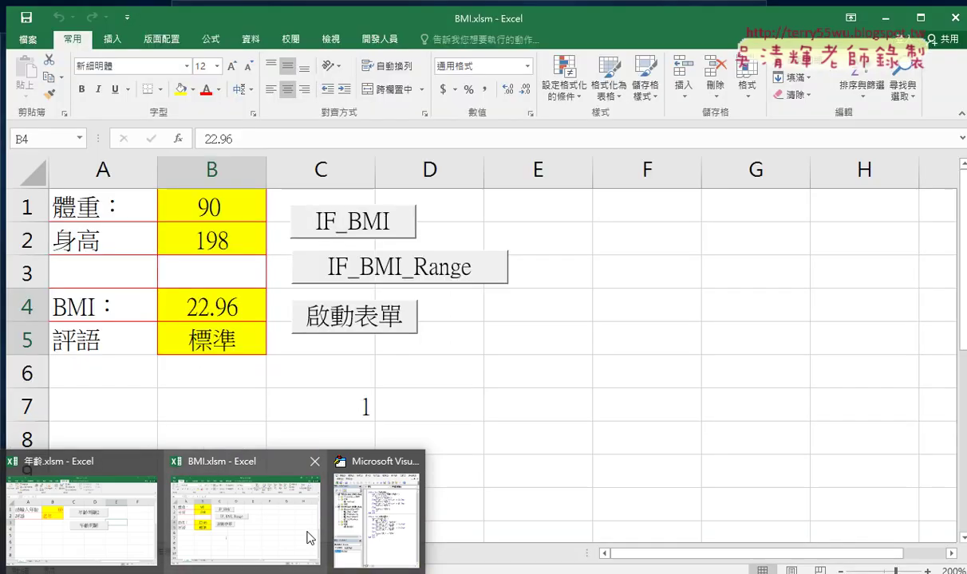
In BMI.xlsm, open the code of the macro assigned to the IF_BMI button
left_click(311, 539)
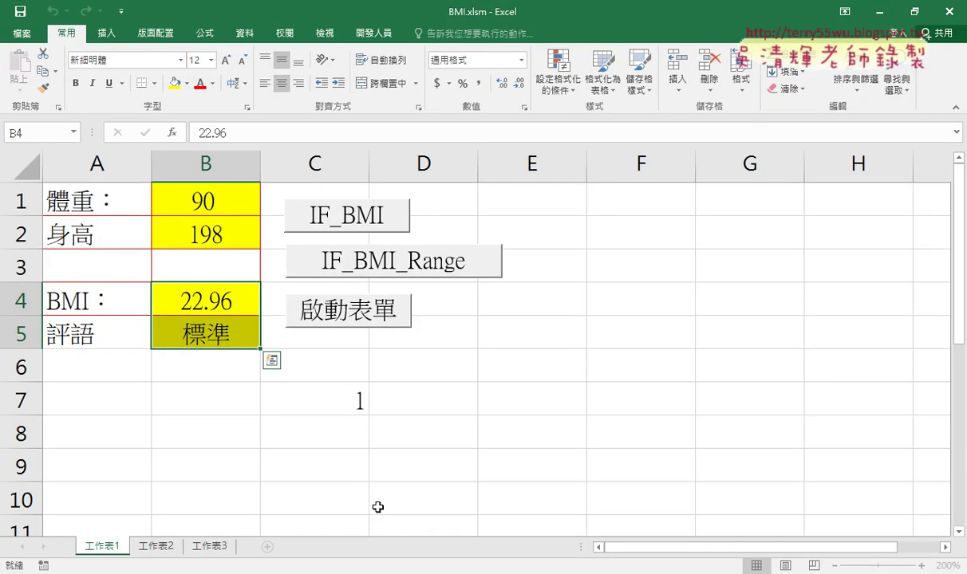
left_click(406, 442)
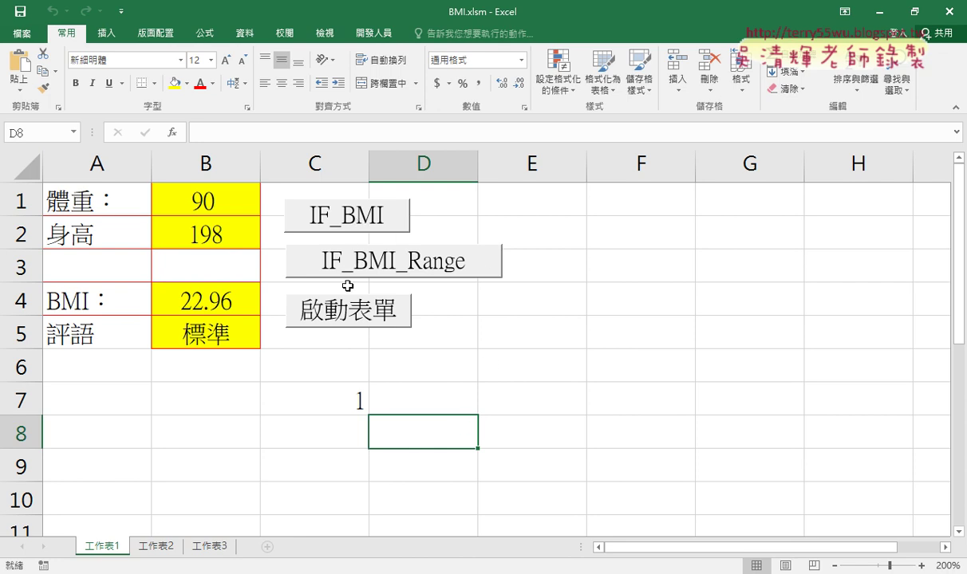
left_click(357, 215, "ctrl")
right_click(358, 214)
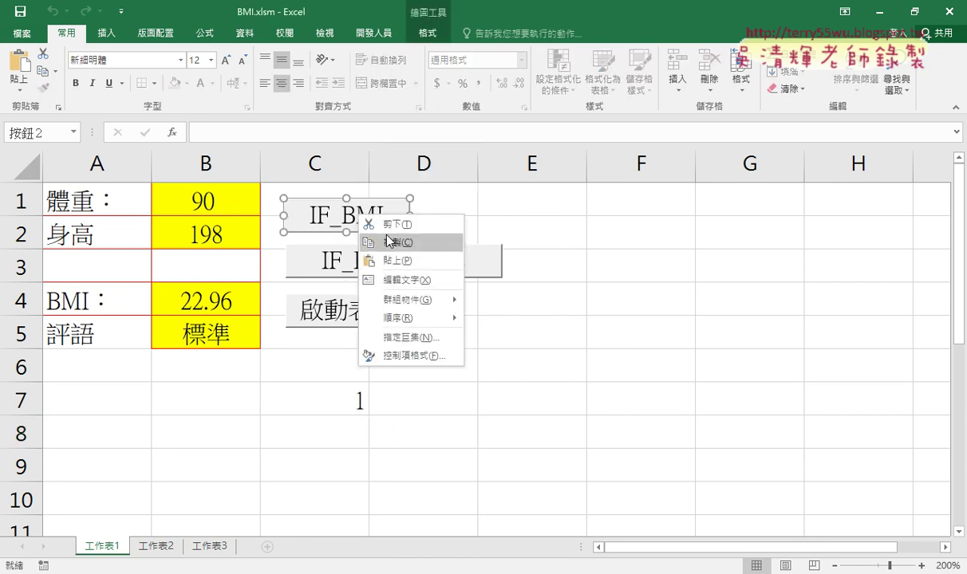
left_click(396, 321)
left_click(526, 219)
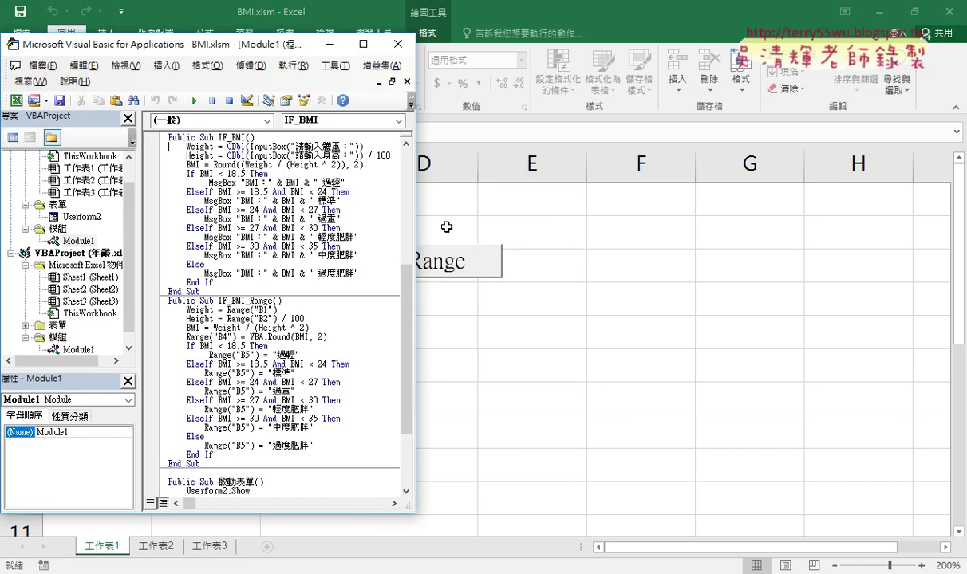
Highlight the IF_BMI name and the InputBox calls in the weight and height lines
left_click_drag(405, 255, 410, 158)
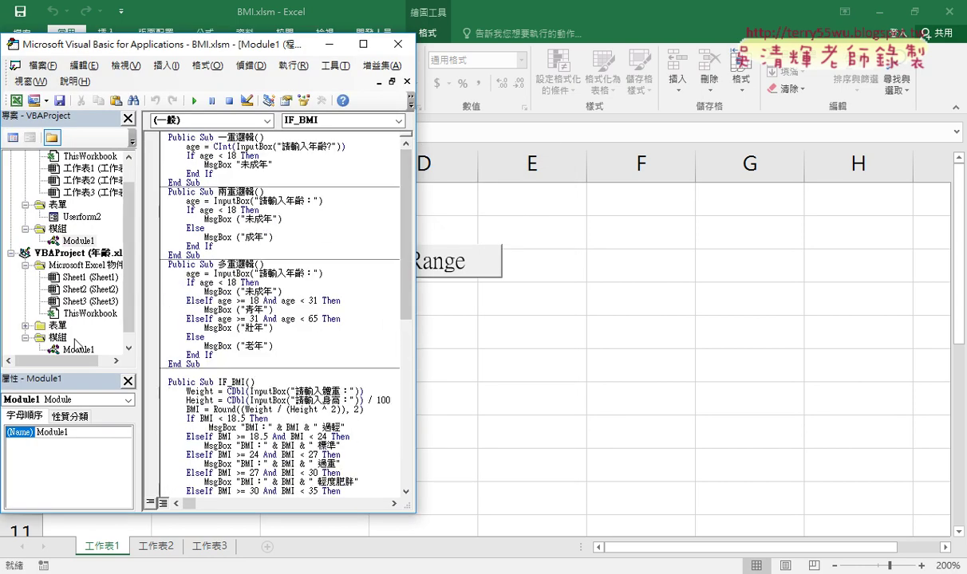
left_click_drag(405, 239, 414, 352)
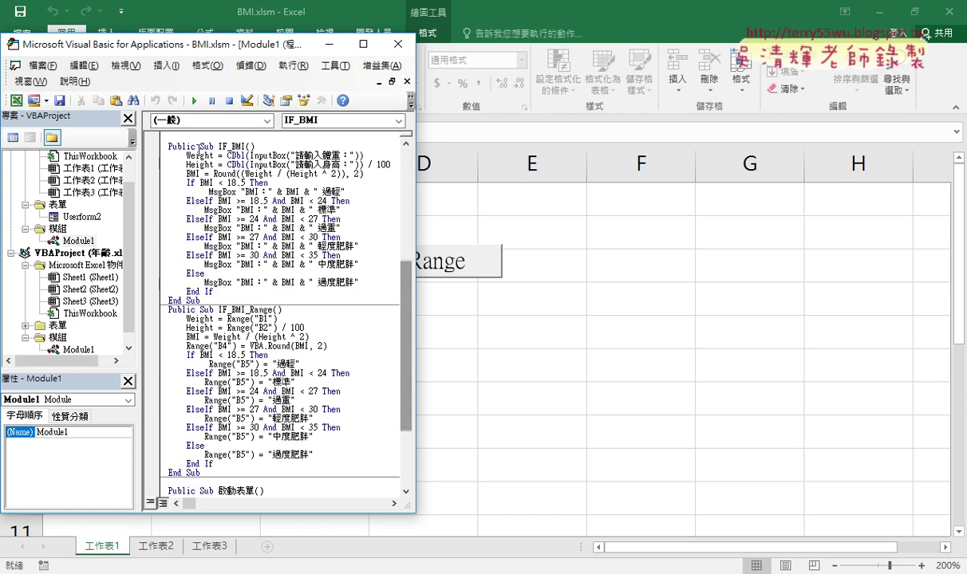
left_click_drag(213, 146, 244, 146)
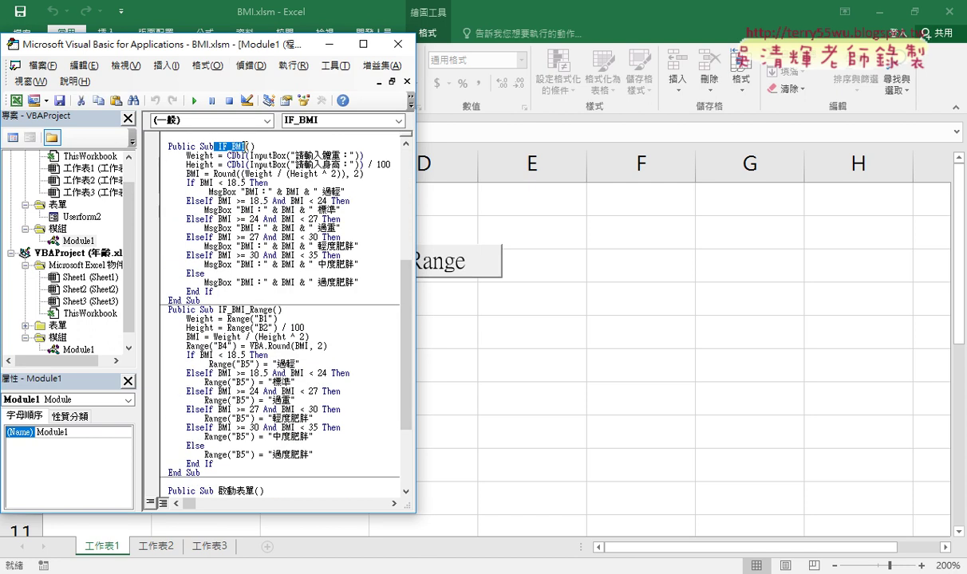
mouse_move(273, 51)
left_mouse_down()
mouse_move(566, 49)
mouse_move(717, 62)
left_mouse_up()
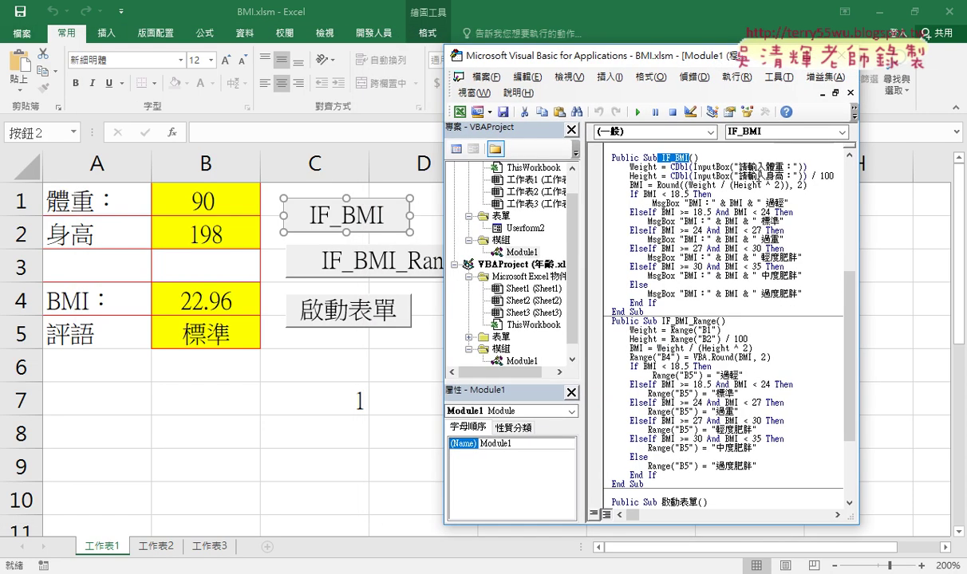
double_click(692, 167)
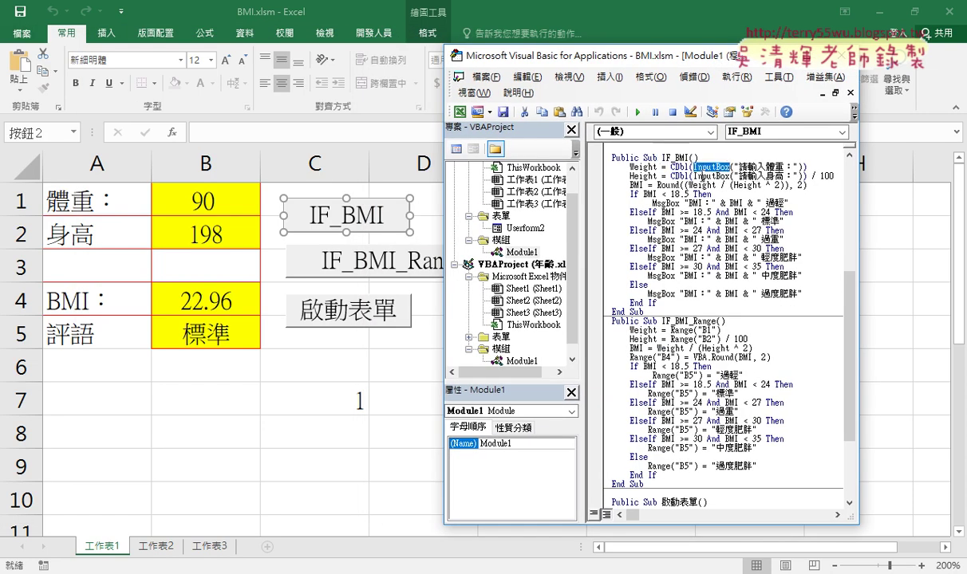
double_click(706, 175)
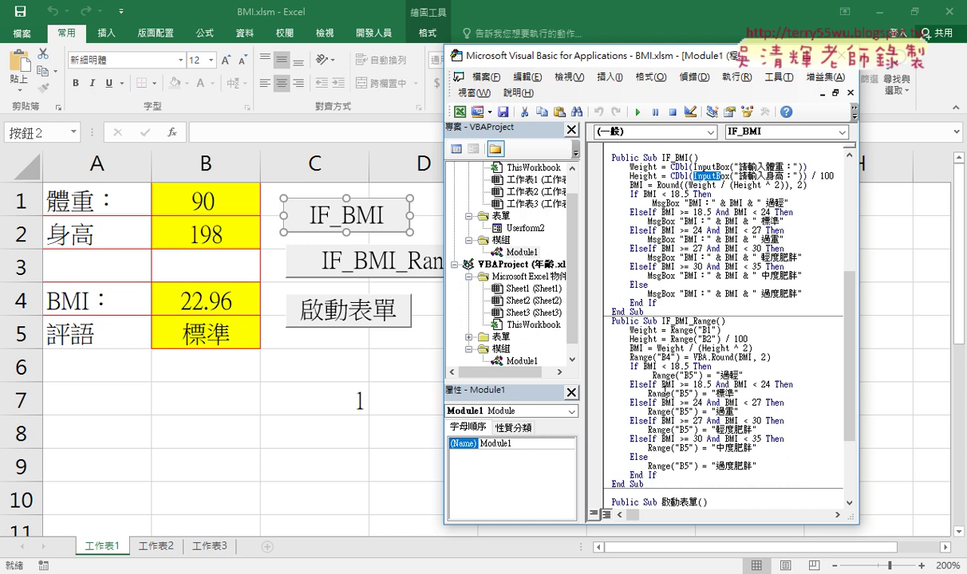
Run IF_BMI with weight 90 and height 175, getting BMI 27.76 輕度肥胖
left_click(409, 376)
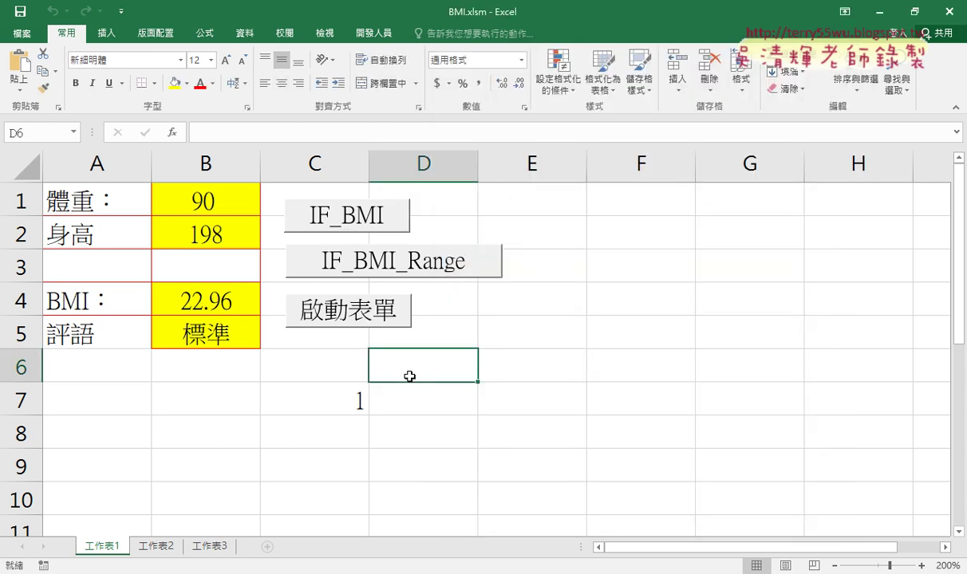
left_click(357, 402)
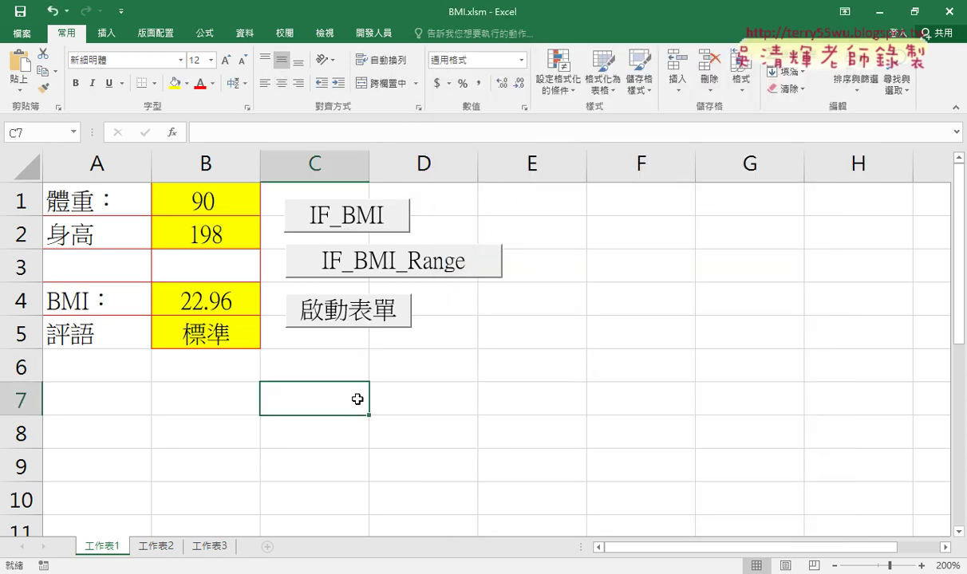
left_click(483, 370)
left_click(381, 220)
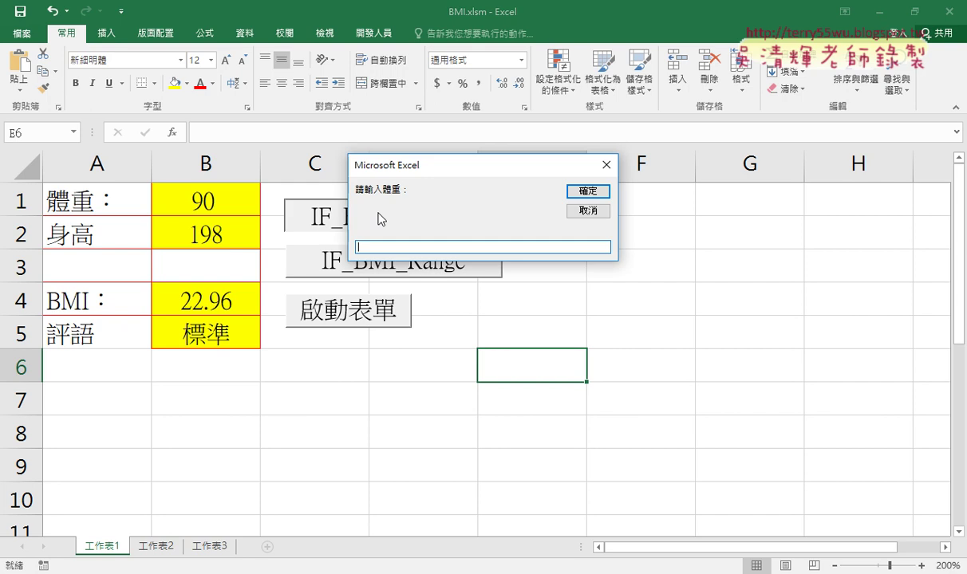
type("90")
key("Return")
type("175")
left_click(588, 192)
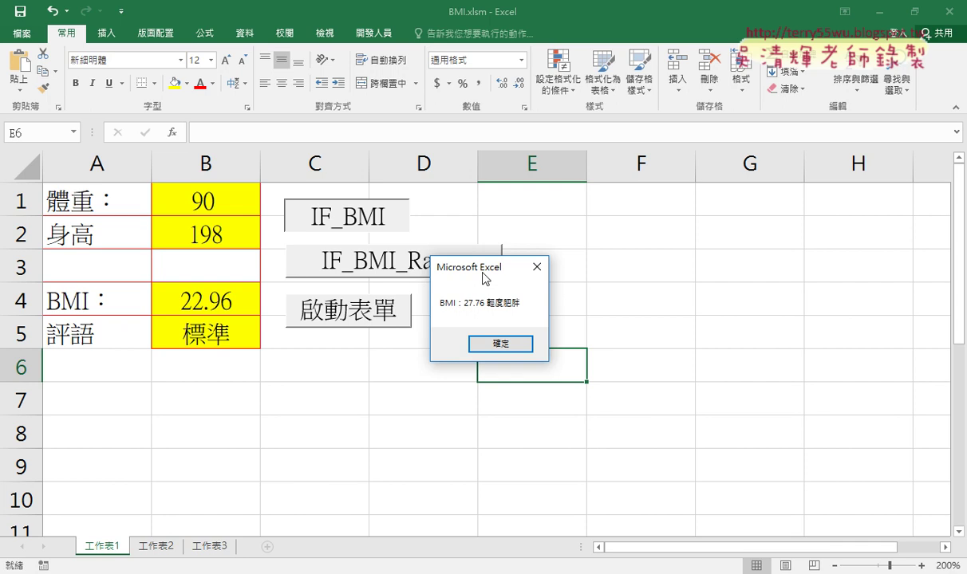
left_click_drag(482, 277, 555, 160)
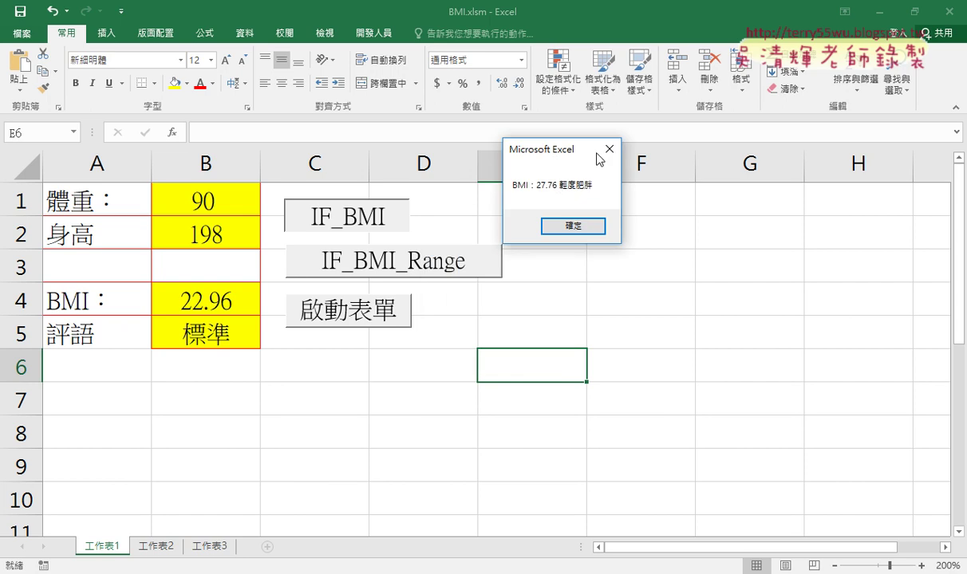
Dismiss the BMI message and clear the values in B1:B5
left_click(556, 226)
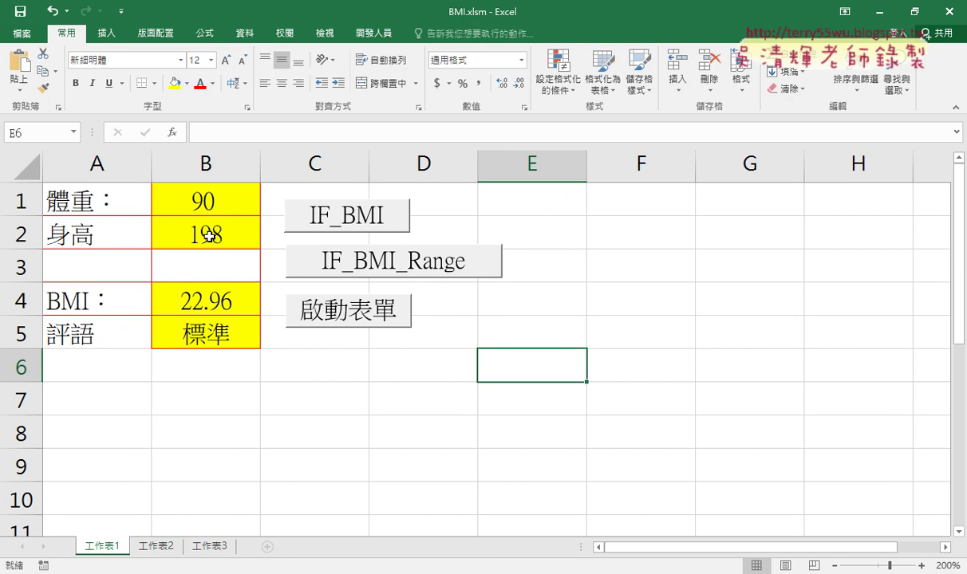
left_click_drag(199, 201, 207, 233)
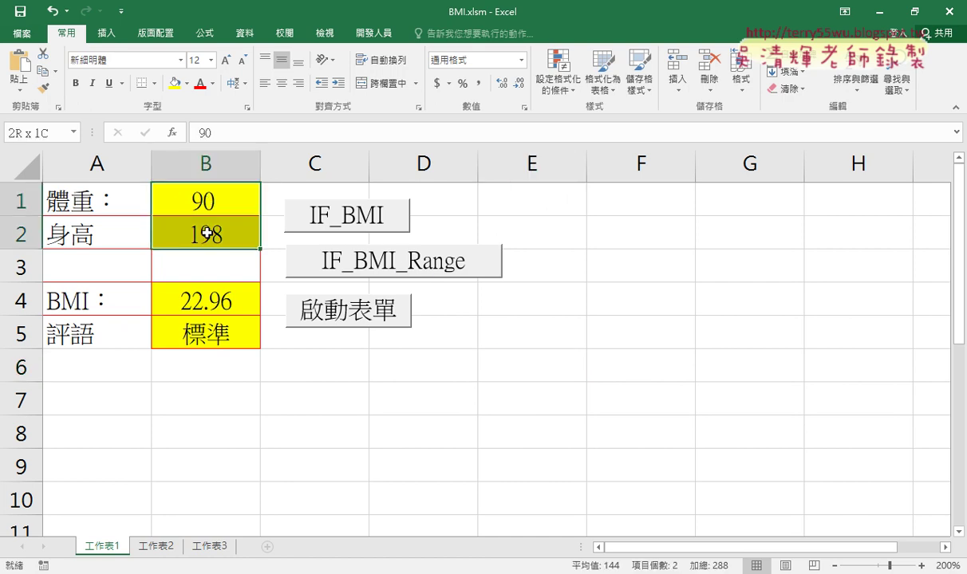
left_click_drag(205, 299, 206, 334)
left_click_drag(239, 196, 224, 330)
key("Delete")
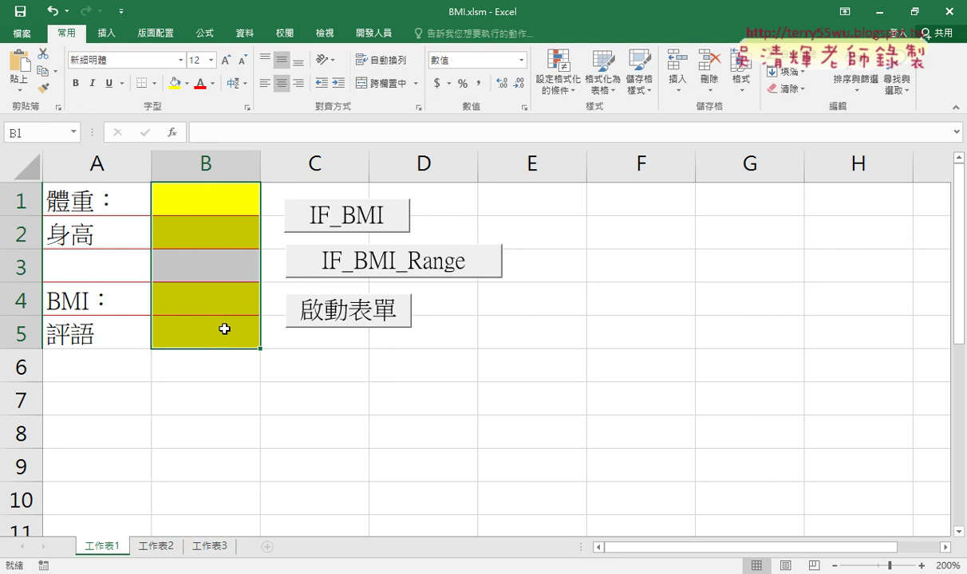
Enter weight 85 and height 178, then run IF_BMI_Range to get 26.83 過重
left_click(218, 198)
type("85")
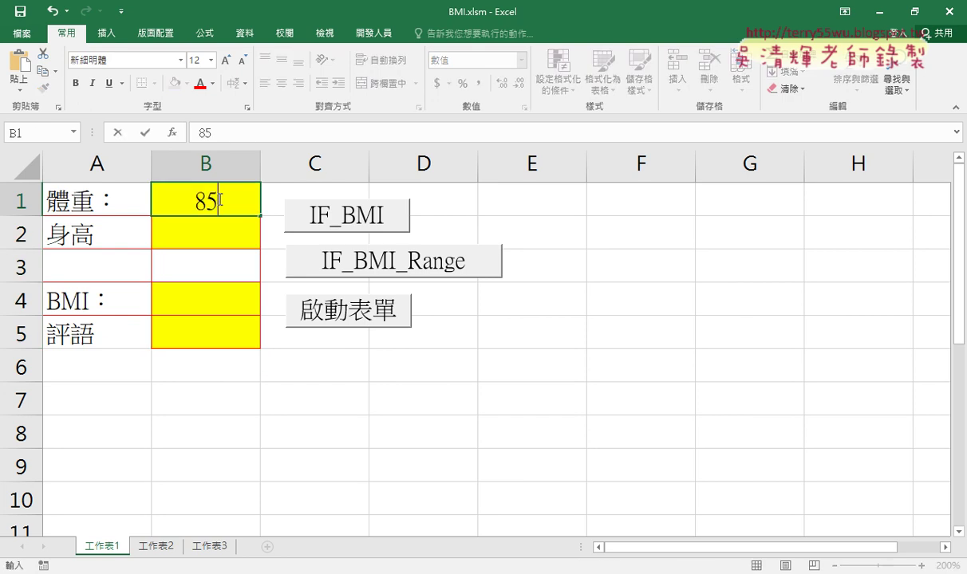
key("Return")
type("1")
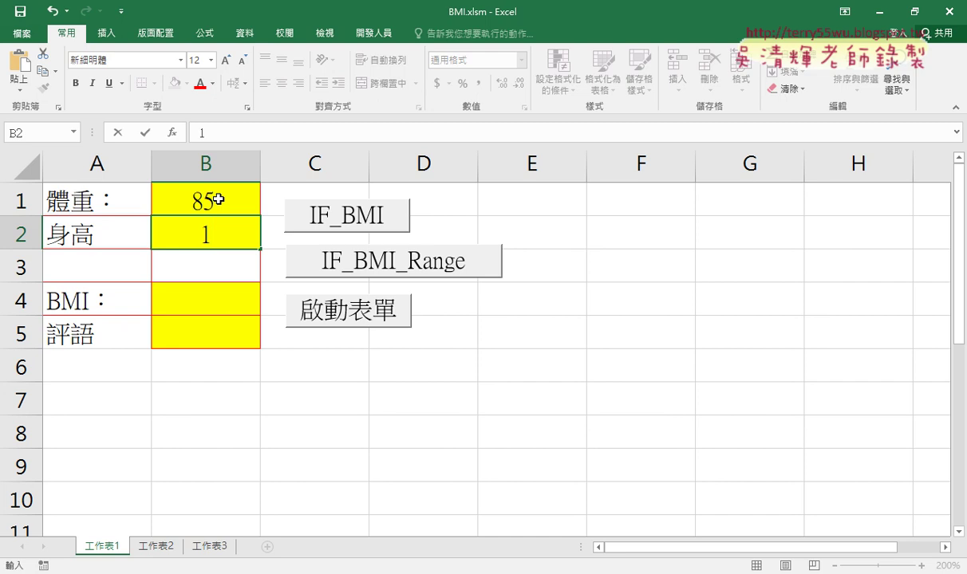
type("78")
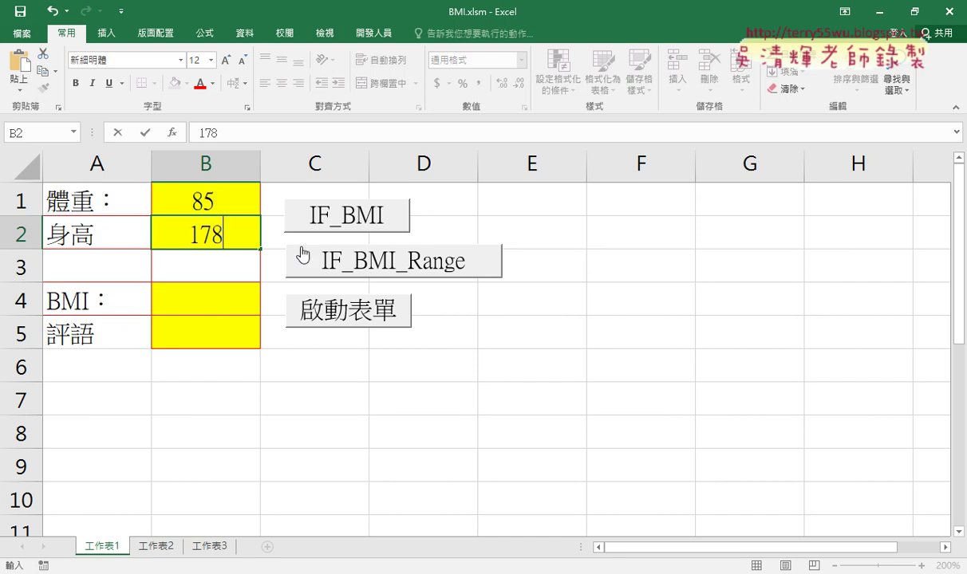
left_click(262, 265)
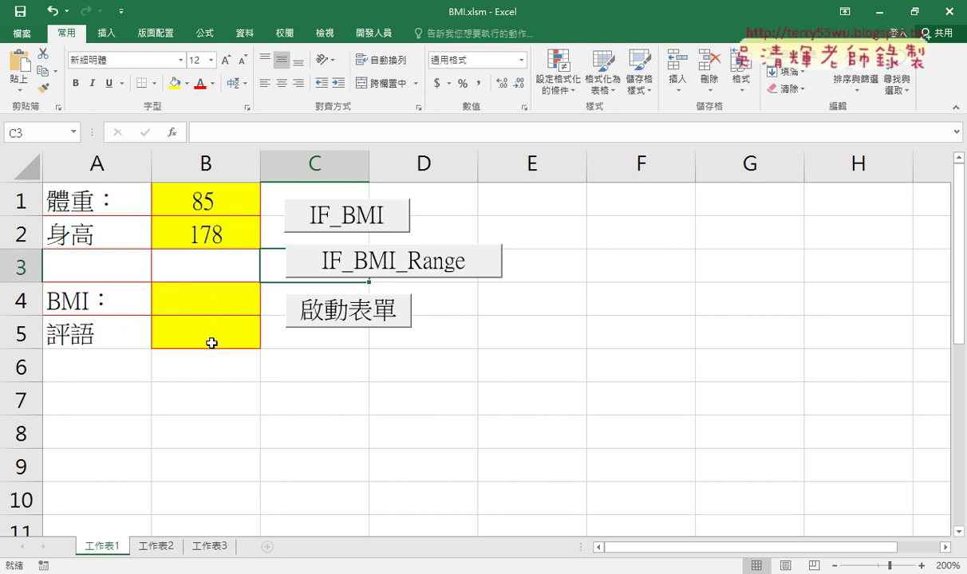
left_click(354, 272)
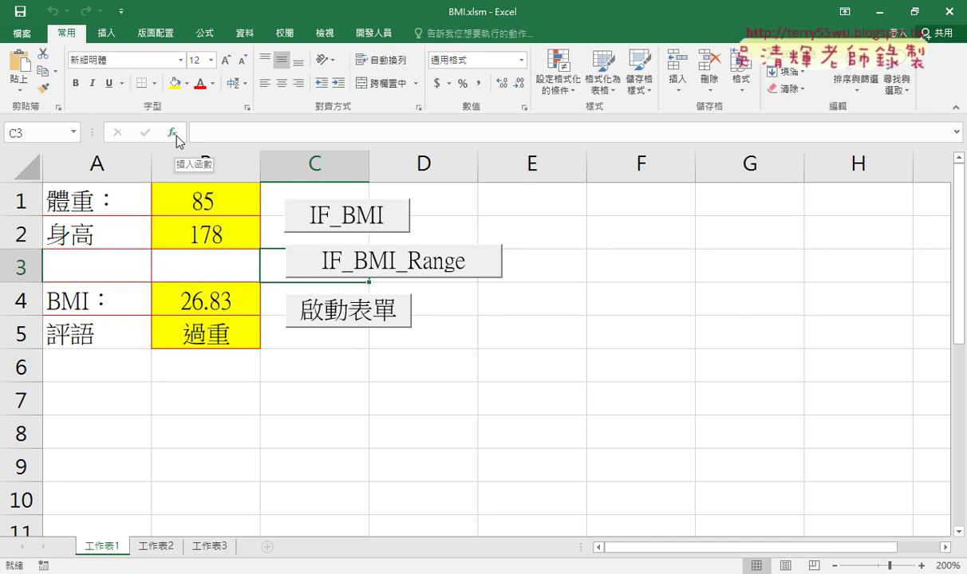
left_click(435, 360)
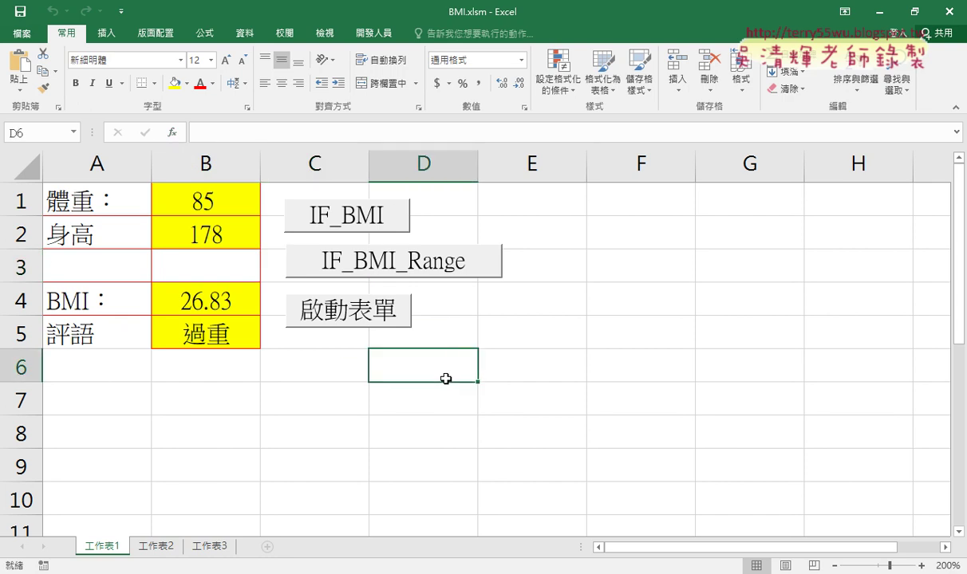
Launch the BMI form via 啟動表單, marking it and the old column B inputs in red
left_click(372, 326)
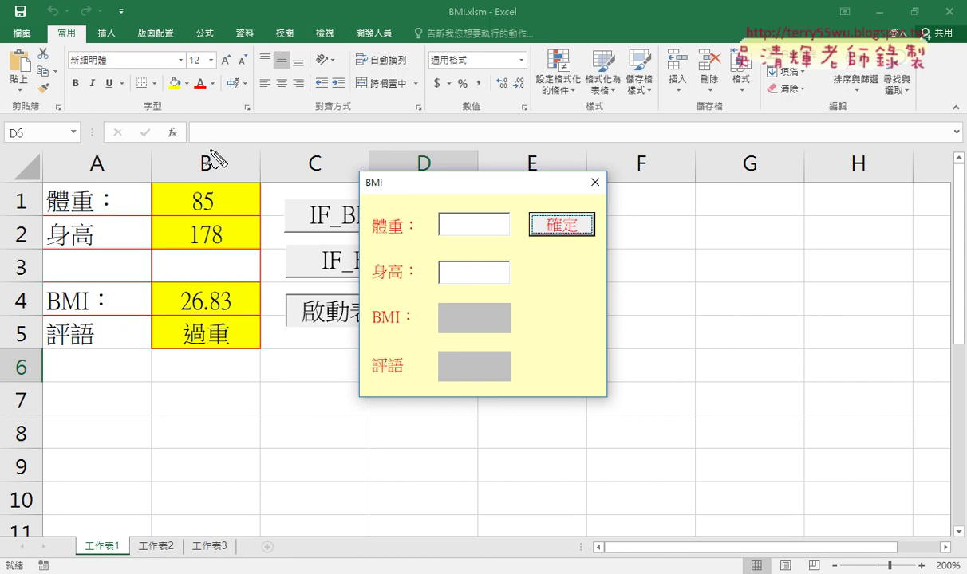
left_click_drag(325, 201, 300, 228)
left_click_drag(305, 205, 321, 225)
left_click_drag(231, 210, 170, 325)
left_click_drag(165, 223, 214, 301)
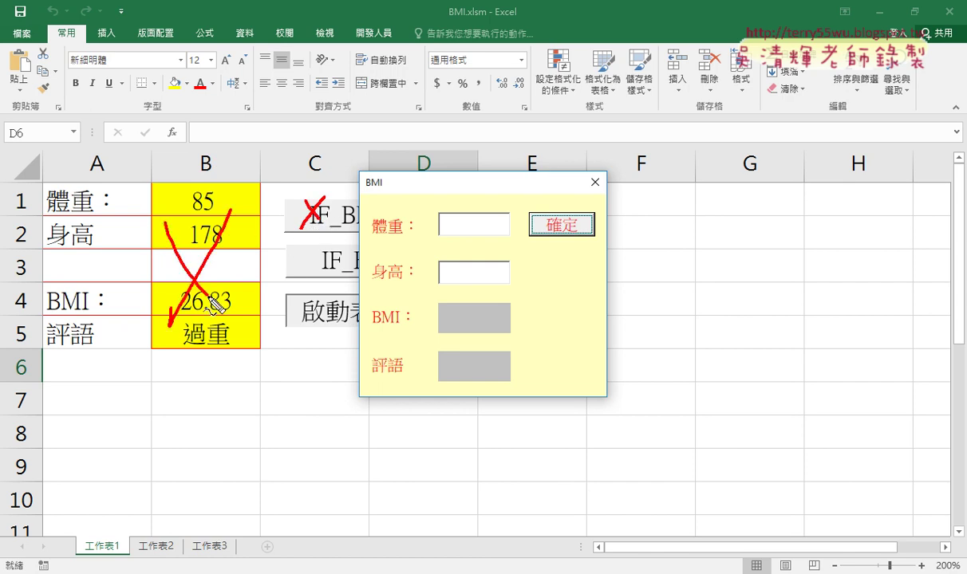
left_click_drag(348, 169, 343, 393)
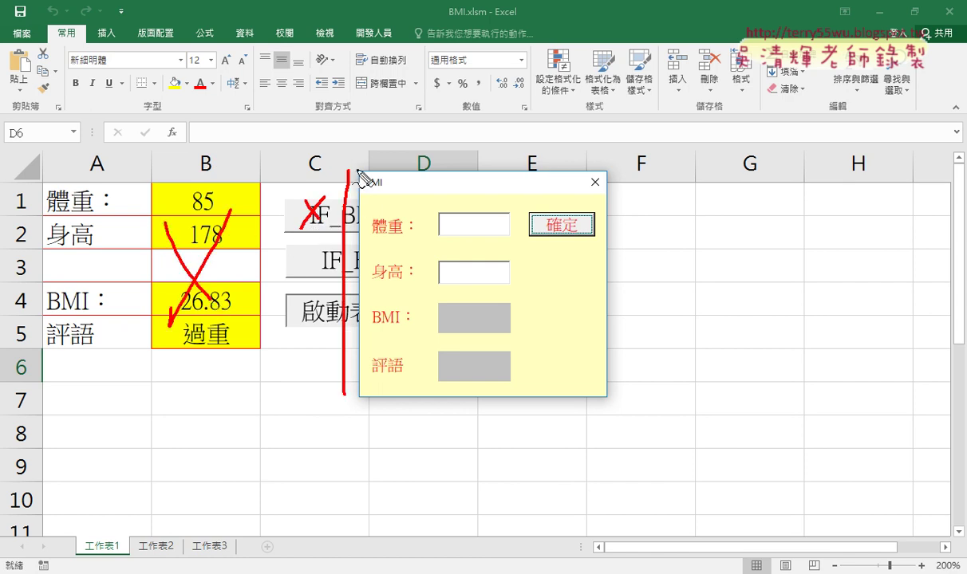
mouse_move(351, 169)
left_mouse_down()
mouse_move(614, 166)
mouse_move(633, 330)
mouse_move(388, 399)
mouse_move(345, 399)
left_mouse_up()
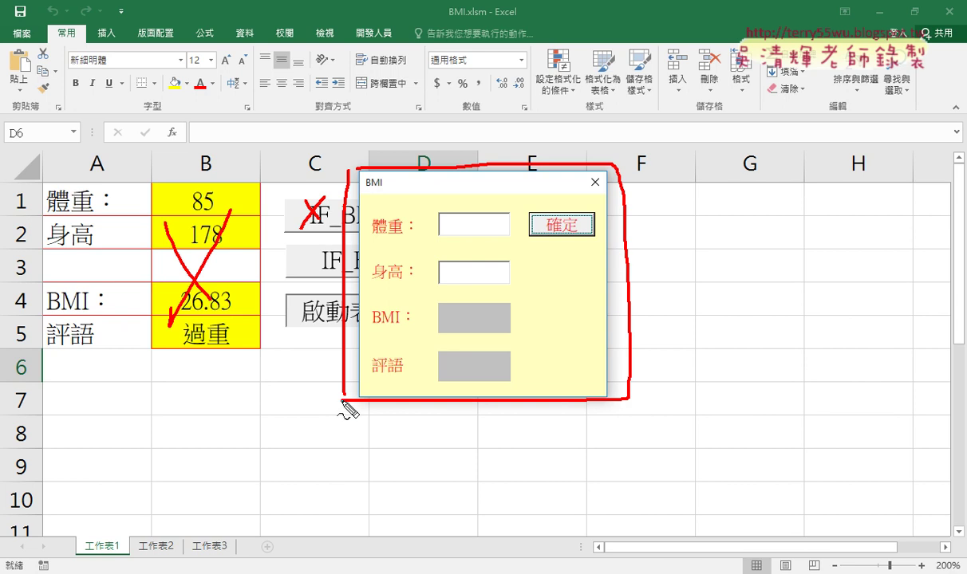
mouse_move(221, 351)
left_mouse_down()
mouse_move(321, 339)
mouse_move(327, 351)
left_mouse_up()
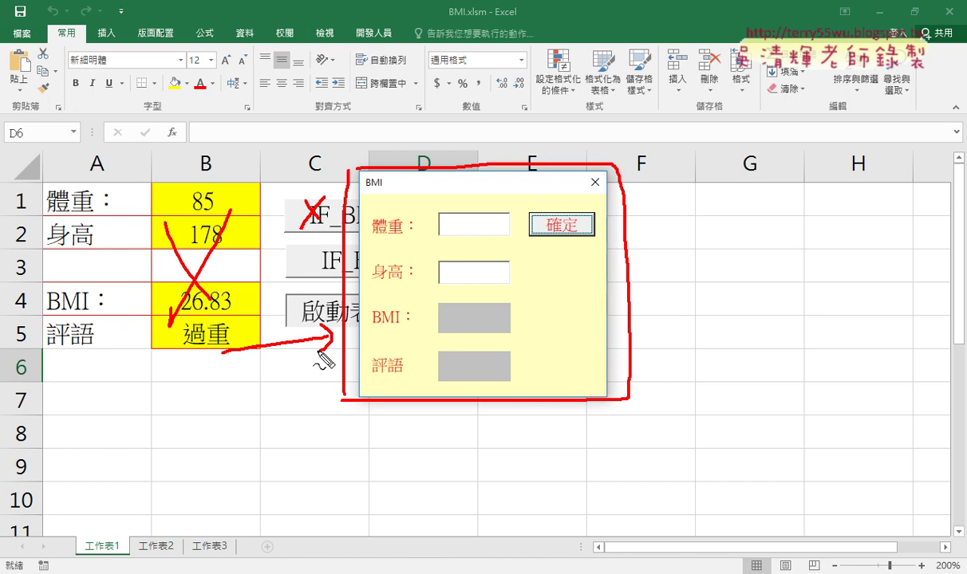
Enter weight 56 and height 158 in the BMI form
left_click(483, 221)
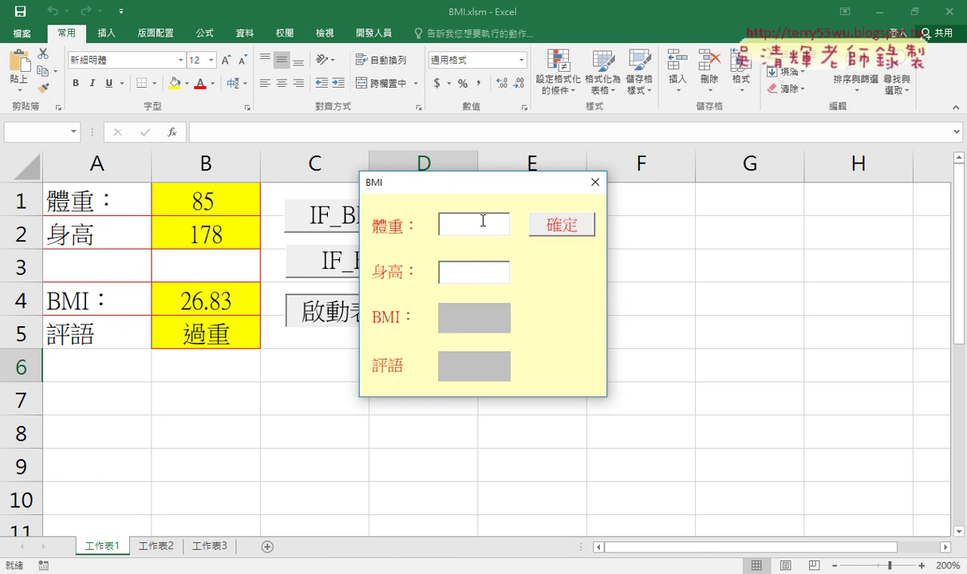
type("56")
left_click(474, 274)
type("158")
Annotate the form's entries, then calculate BMI 22.43 with the comment 標準
left_click_drag(428, 209, 431, 248)
mouse_move(437, 209)
left_mouse_down()
mouse_move(435, 237)
mouse_move(510, 290)
left_mouse_up()
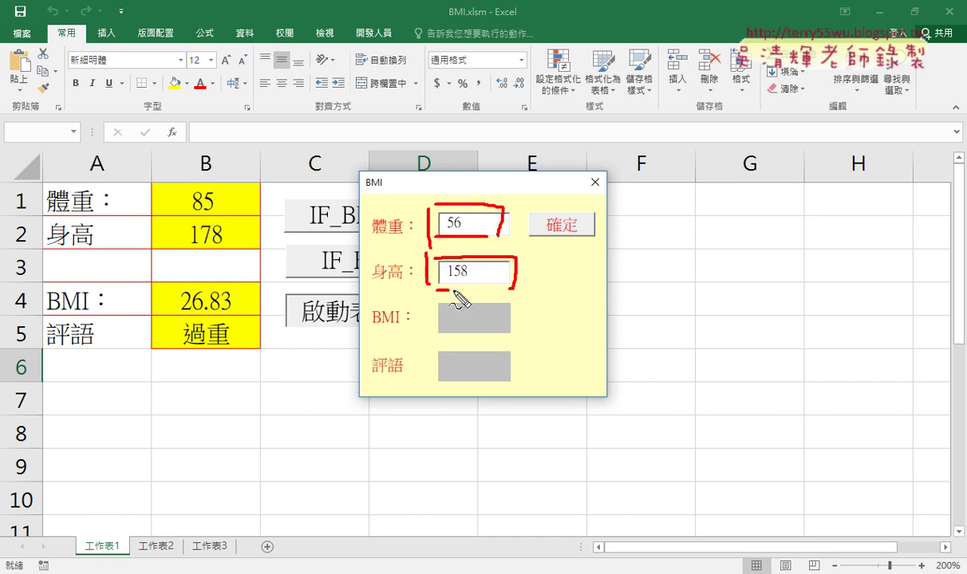
mouse_move(444, 333)
left_mouse_down()
mouse_move(465, 329)
mouse_move(454, 379)
left_mouse_up()
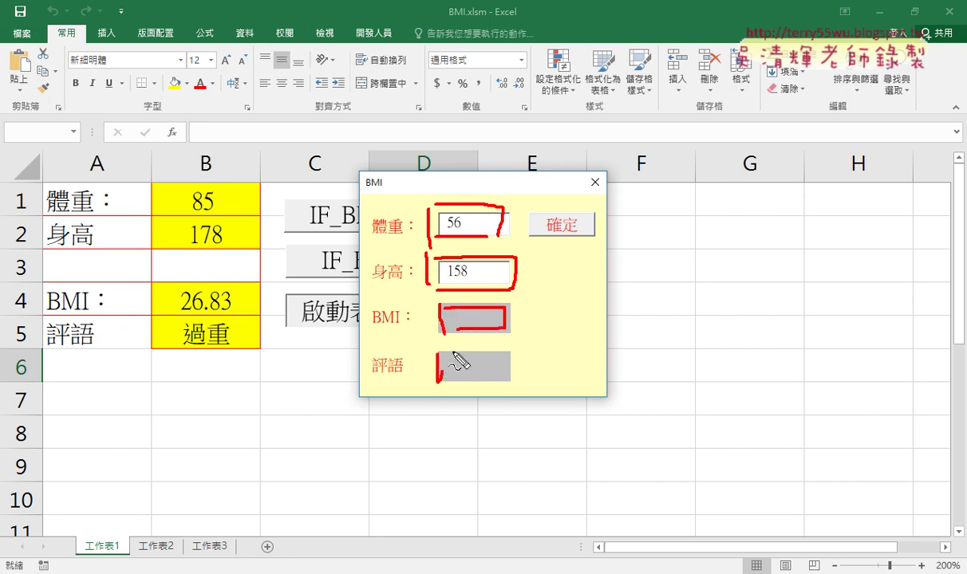
left_click_drag(534, 300, 384, 306)
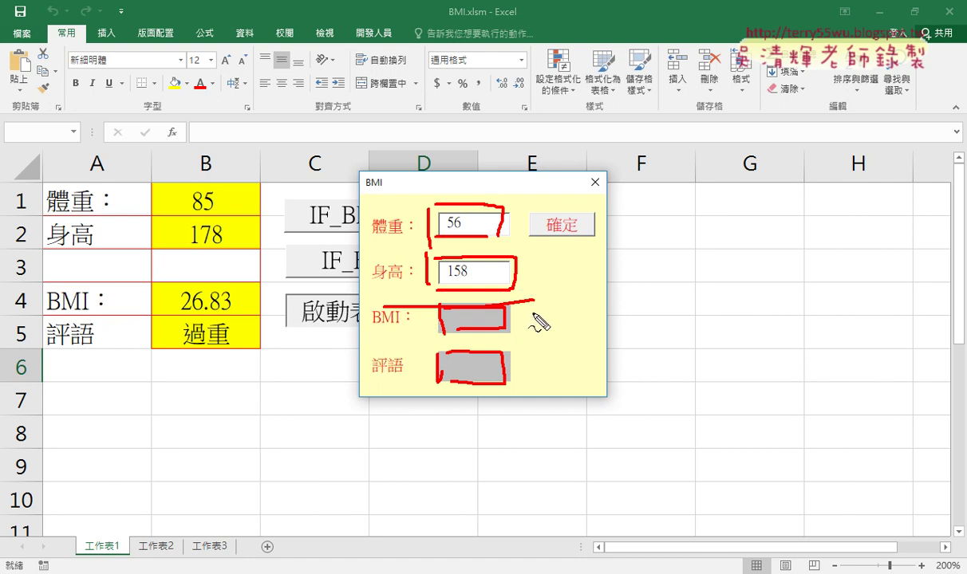
key("Escape")
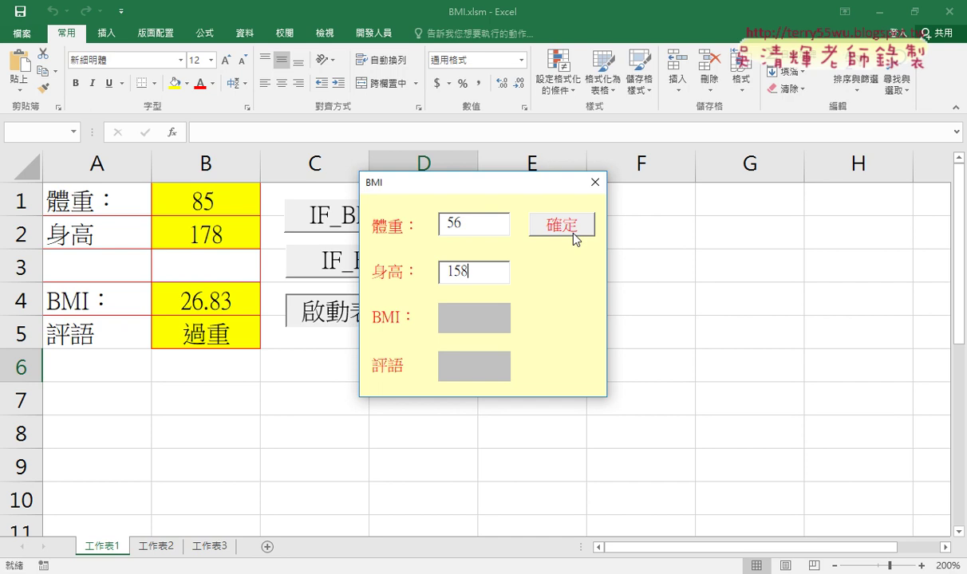
left_click(563, 227)
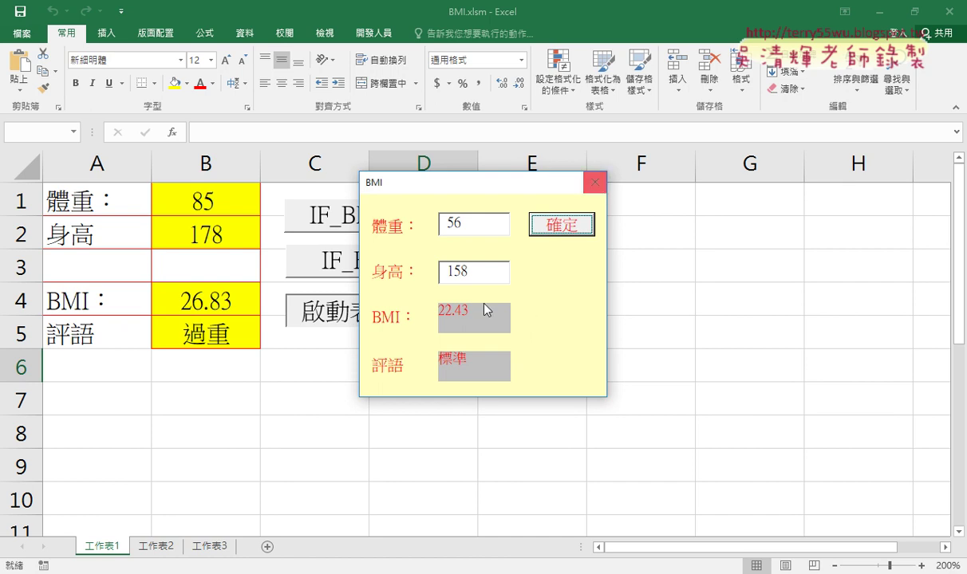
Scroll the notes to the CommandButton1_Click code computing BMI into Label4 and Label5
scroll(344, 387, "down", 3)
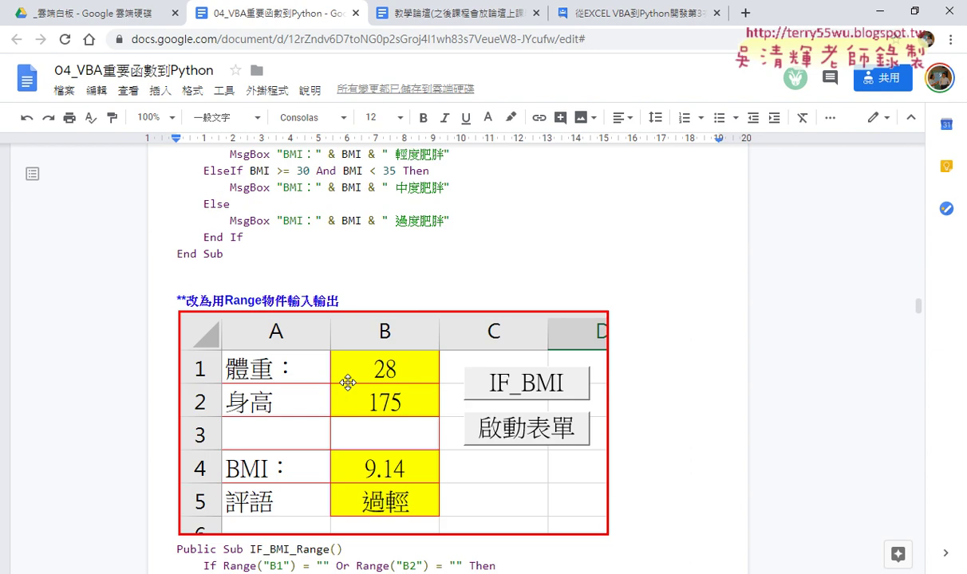
scroll(345, 386, "down", 2)
scroll(359, 424, "down", 4)
scroll(359, 423, "down", 2)
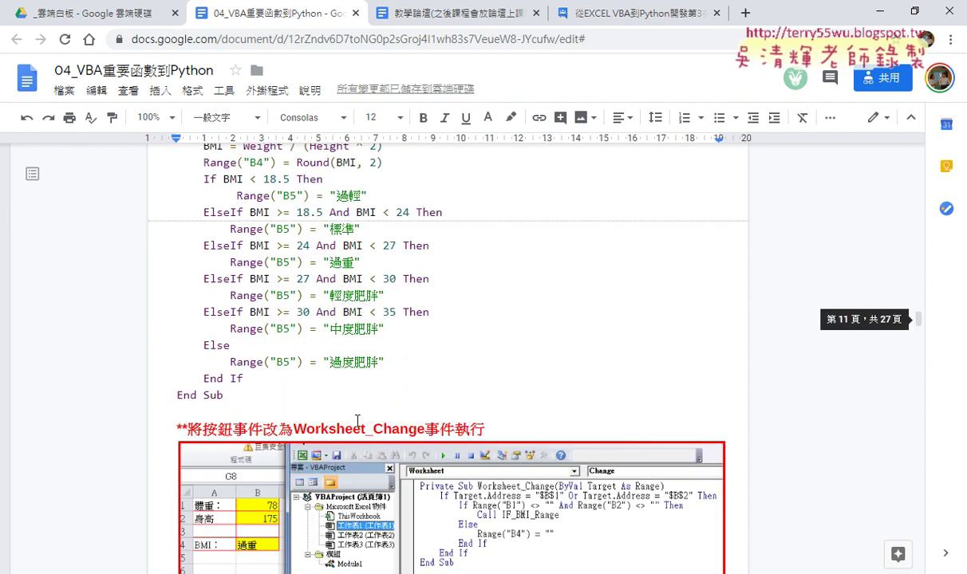
scroll(359, 424, "down", 2)
scroll(359, 424, "down", 2)
scroll(358, 422, "down", 2)
scroll(357, 421, "down", 2)
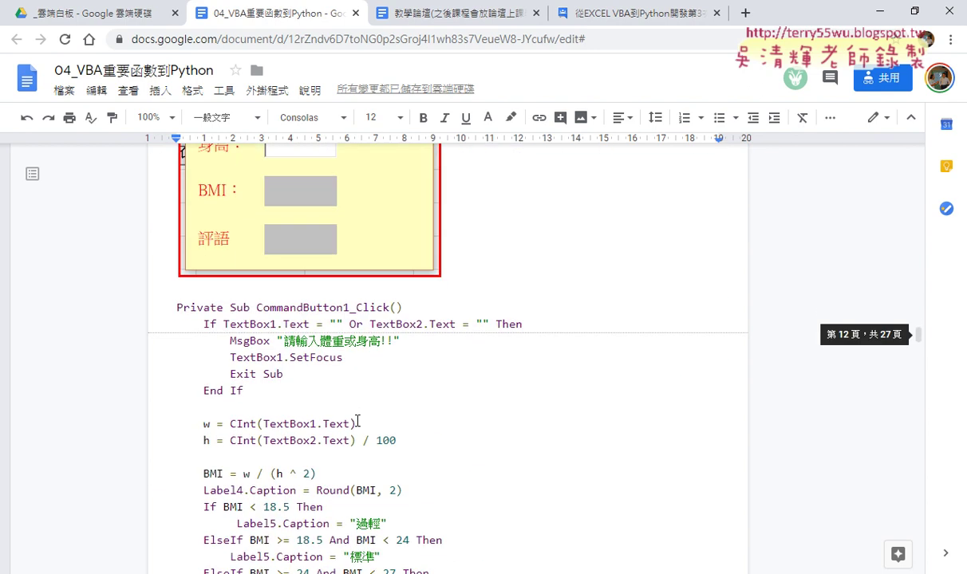
scroll(356, 421, "down", 2)
scroll(357, 421, "down", 2)
scroll(357, 422, "down", 1)
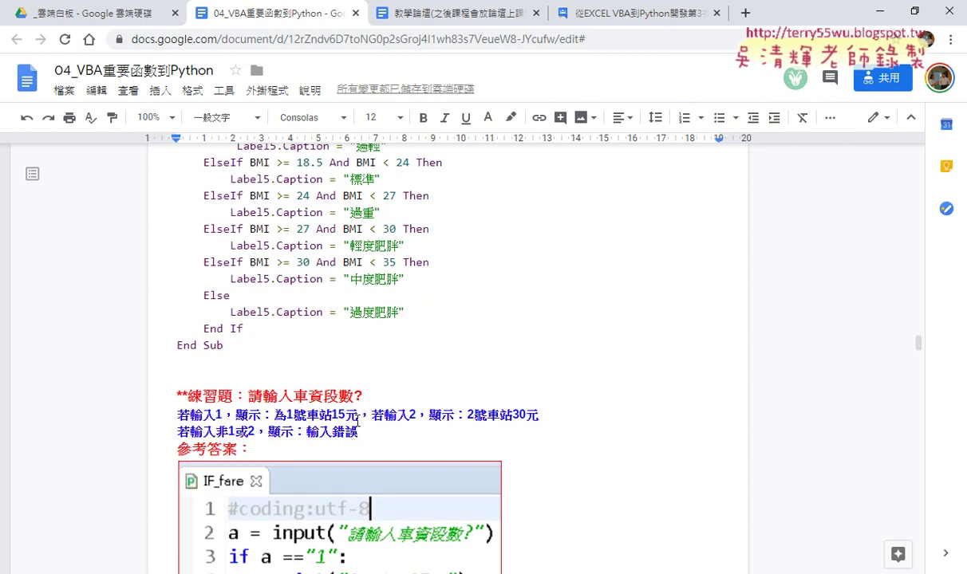
scroll(356, 421, "up", 2)
scroll(357, 421, "up", 2)
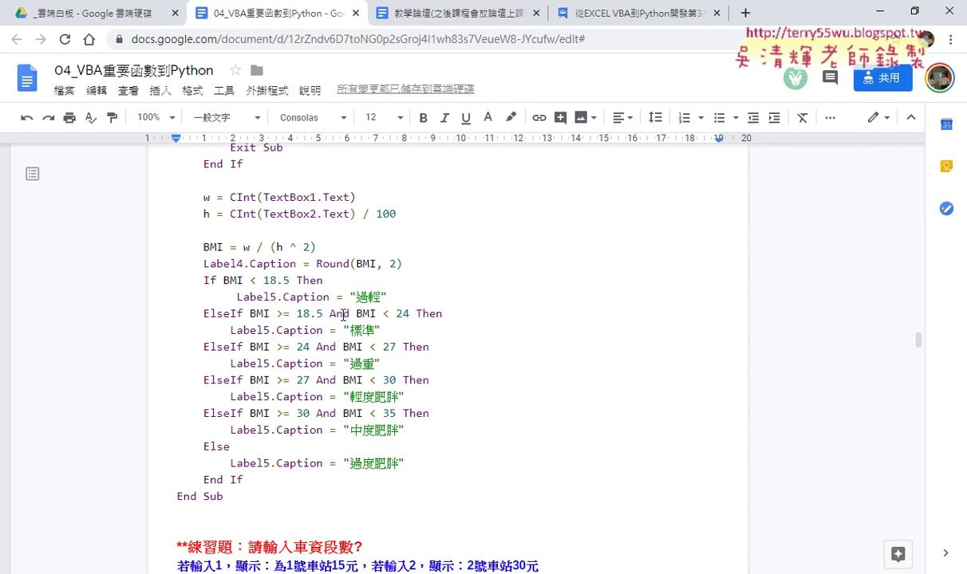
Open the 05_串列、字典與檔案與資料庫處理 document from the Google Drive folder
left_click(106, 13)
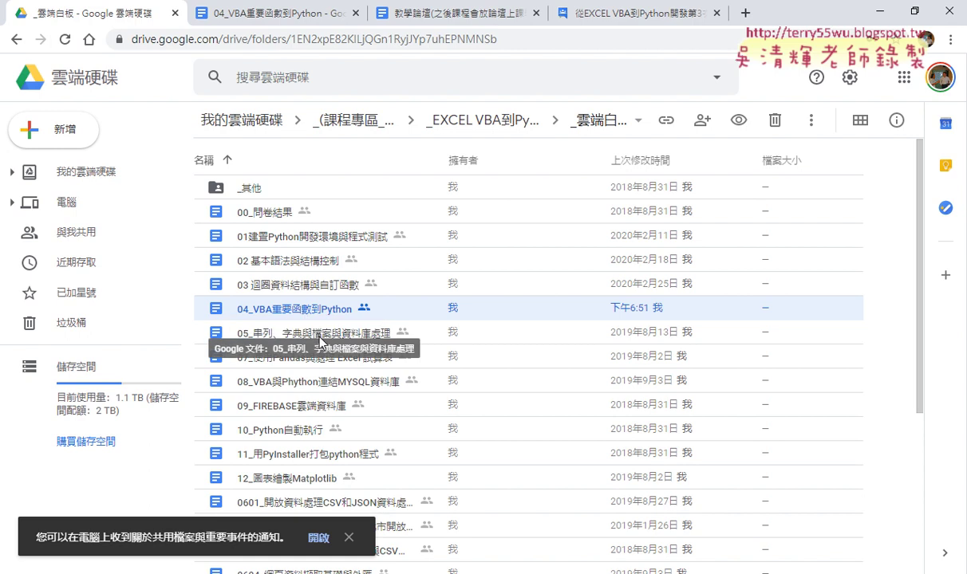
double_click(320, 333)
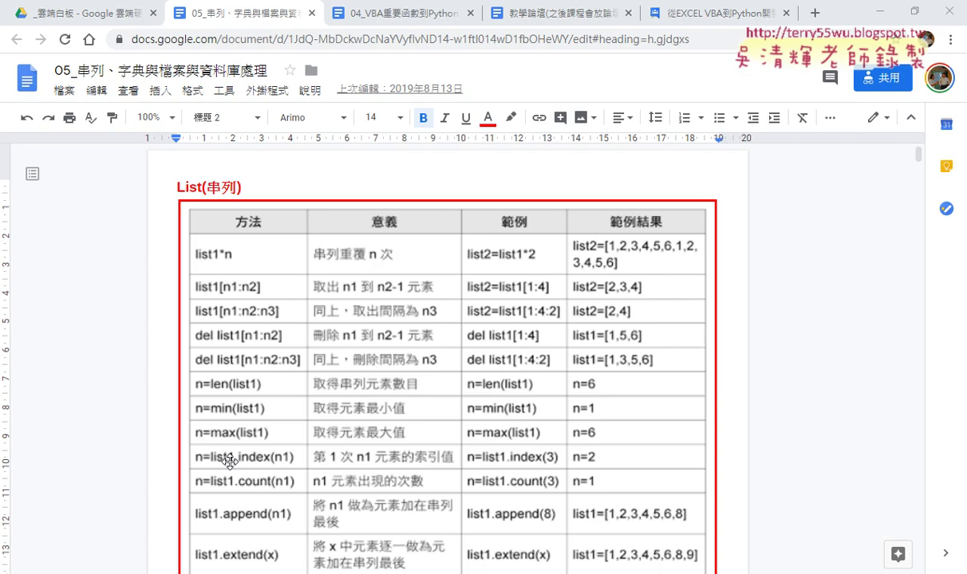
Close the BMI entry form, select the values in B1:B5, then minimize Excel
left_click(242, 504)
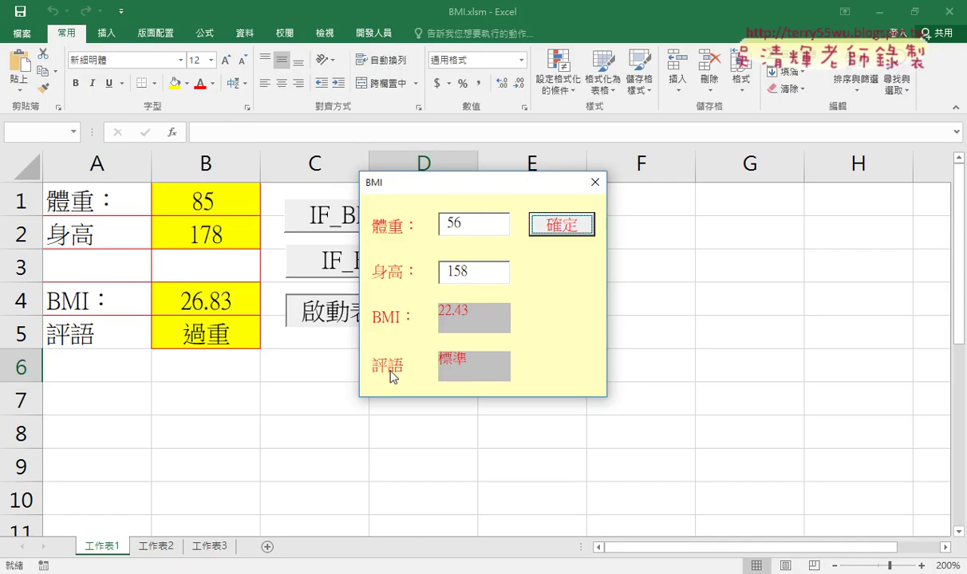
left_click(591, 187)
left_click_drag(203, 200, 205, 337)
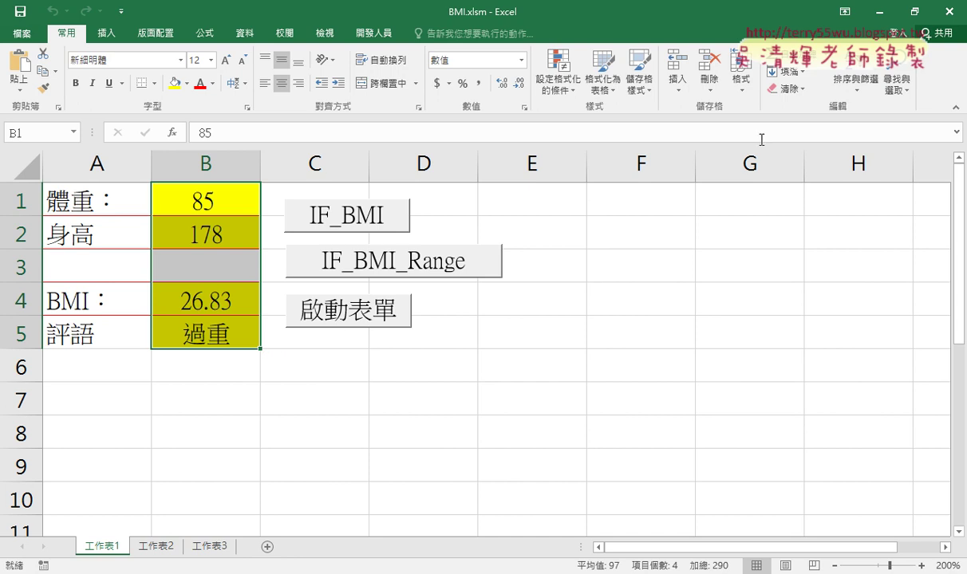
left_click(878, 11)
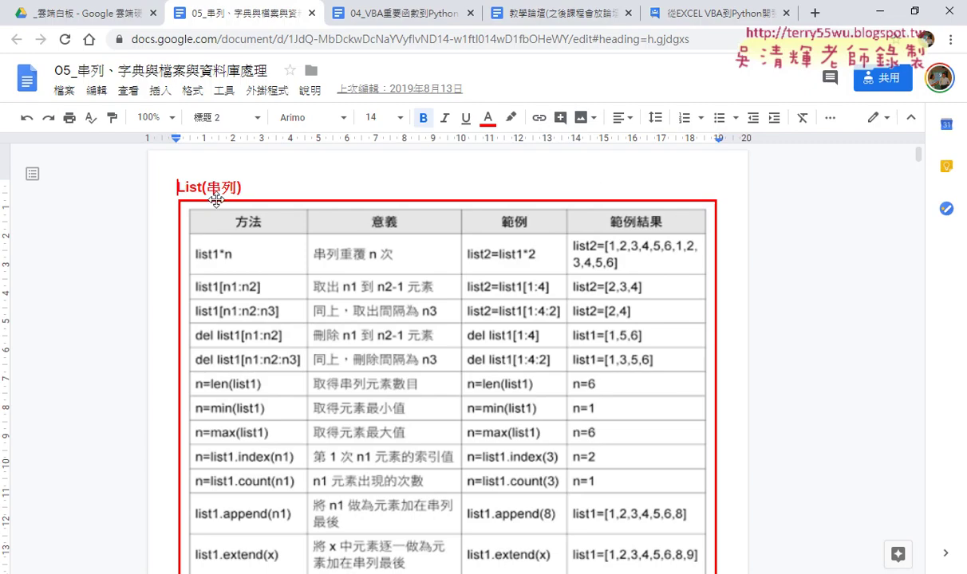
Highlight 串列 and List in the List heading, then bring the BMI workbook back
mouse_move(206, 185)
left_mouse_down()
mouse_move(233, 185)
mouse_move(202, 187)
left_mouse_up()
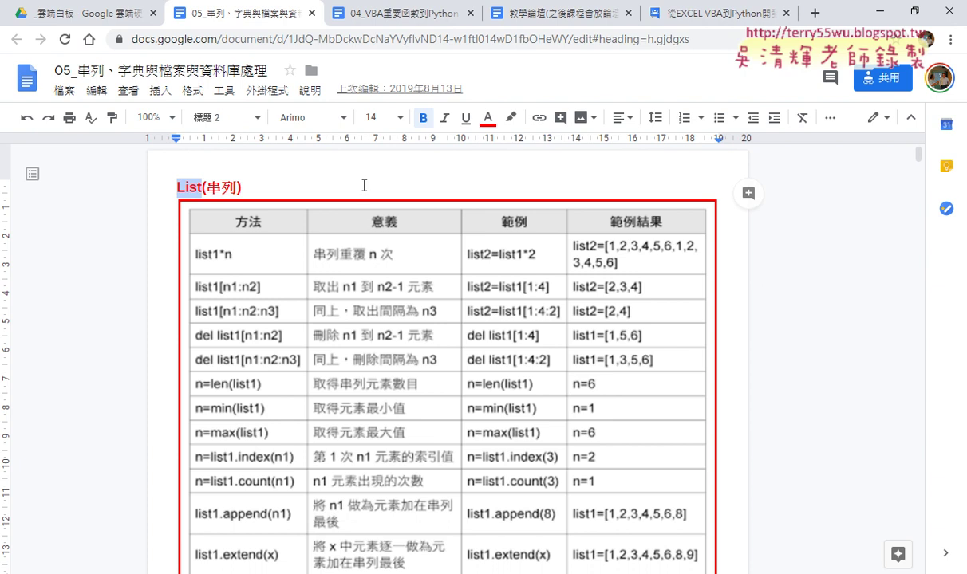
mouse_move(206, 186)
left_mouse_down()
mouse_move(224, 187)
mouse_move(201, 187)
left_mouse_up()
double_click(216, 186)
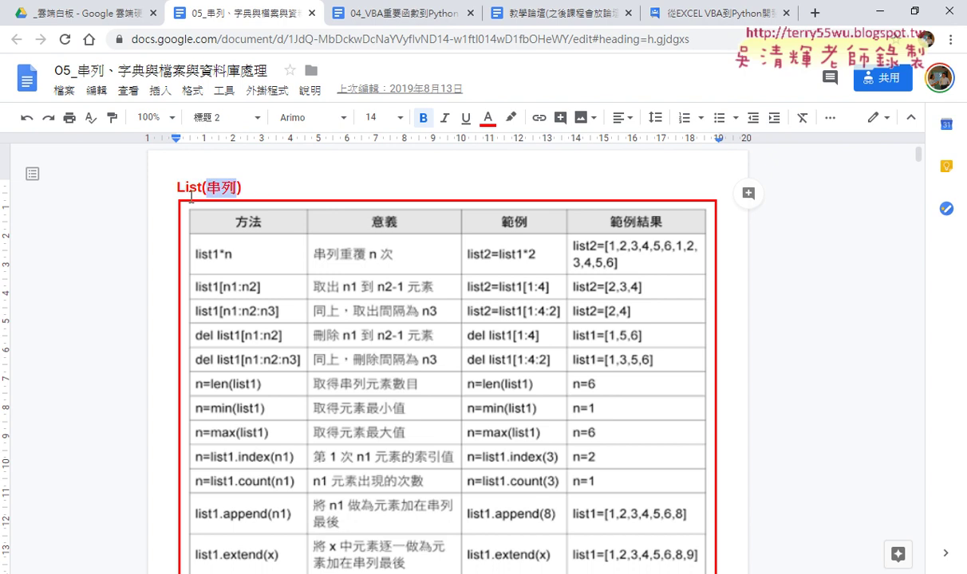
left_click_drag(177, 186, 201, 186)
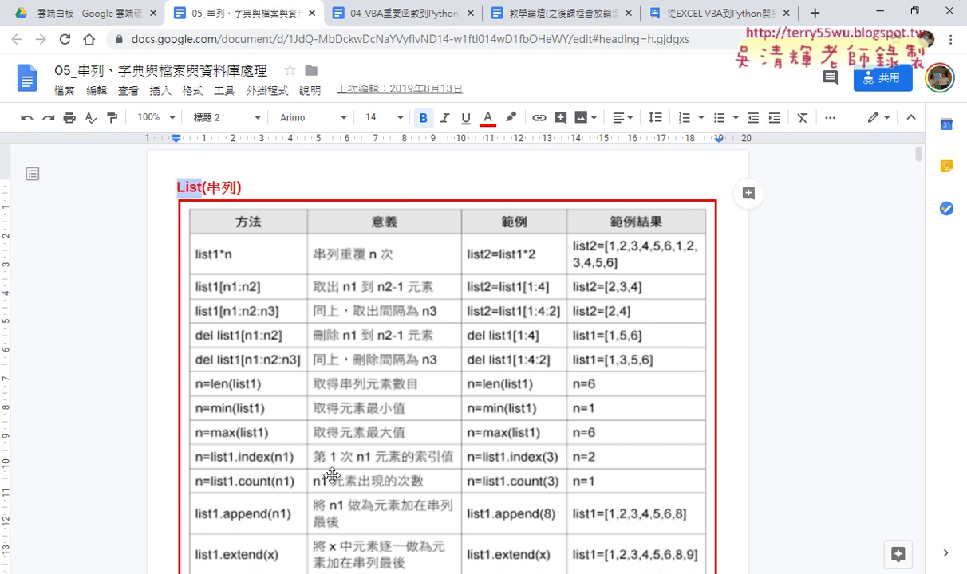
left_click(213, 573)
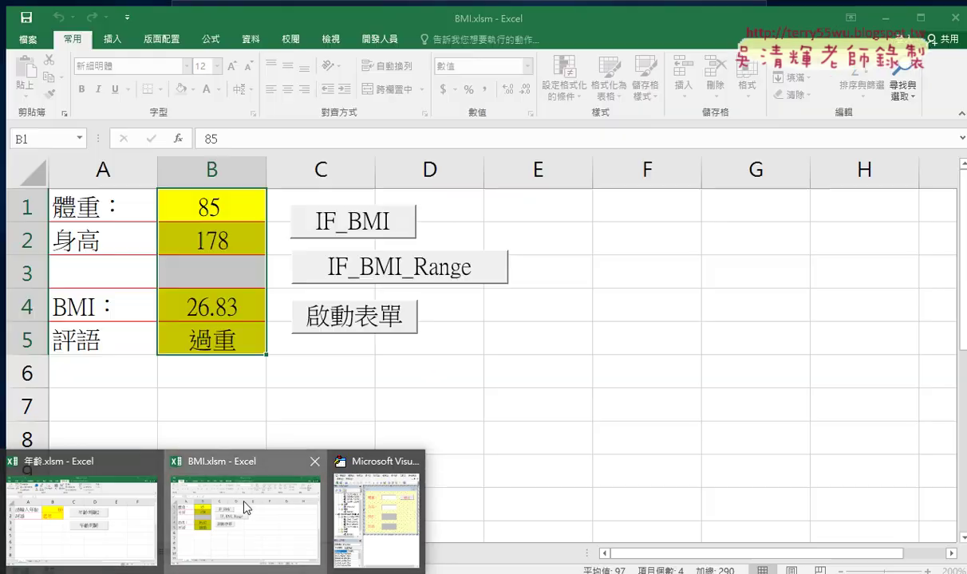
left_click(232, 486)
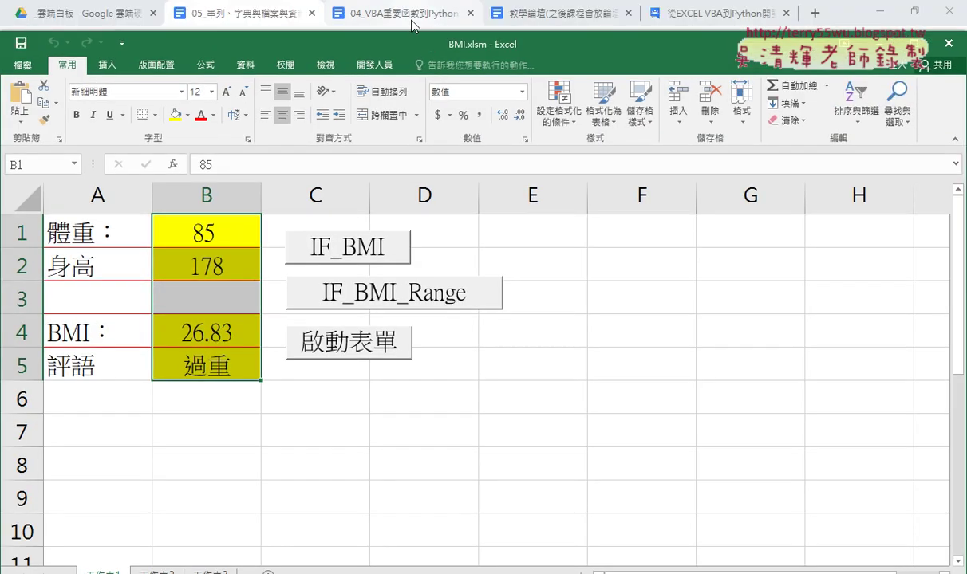
Move the BMI workbook to the right beside the List document and select column B
left_click_drag(359, 38, 718, 30)
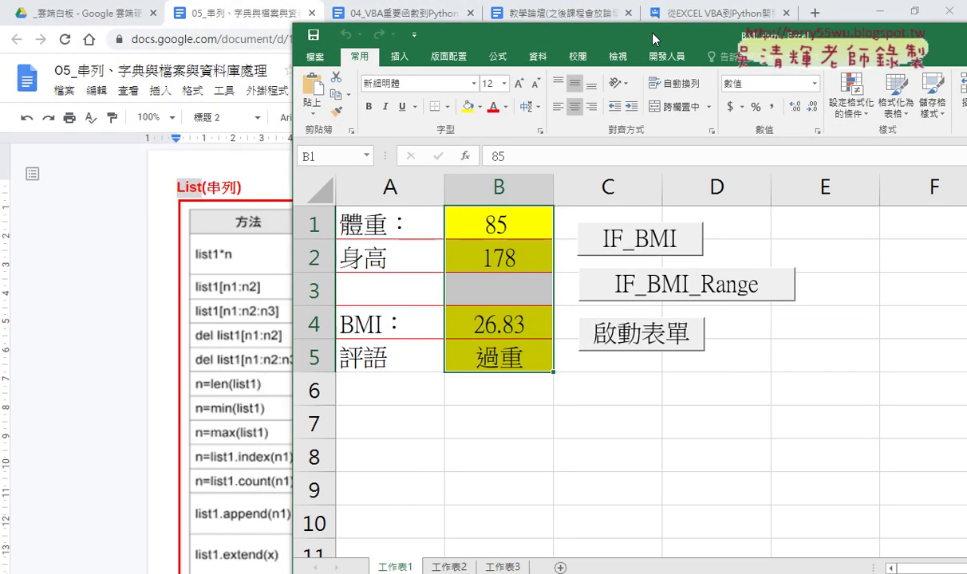
left_click(597, 187)
left_click_drag(589, 226, 559, 461)
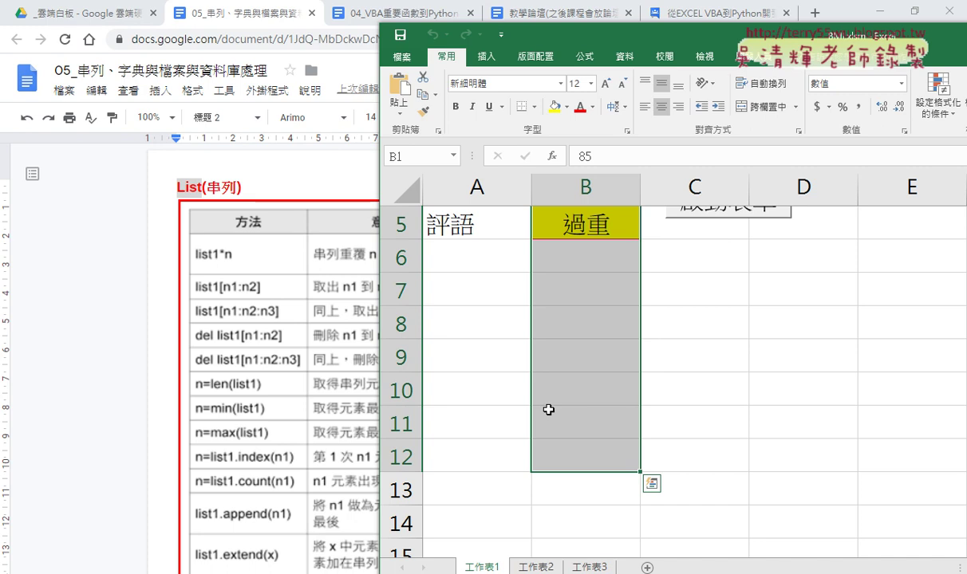
scroll(549, 410, "up", 2)
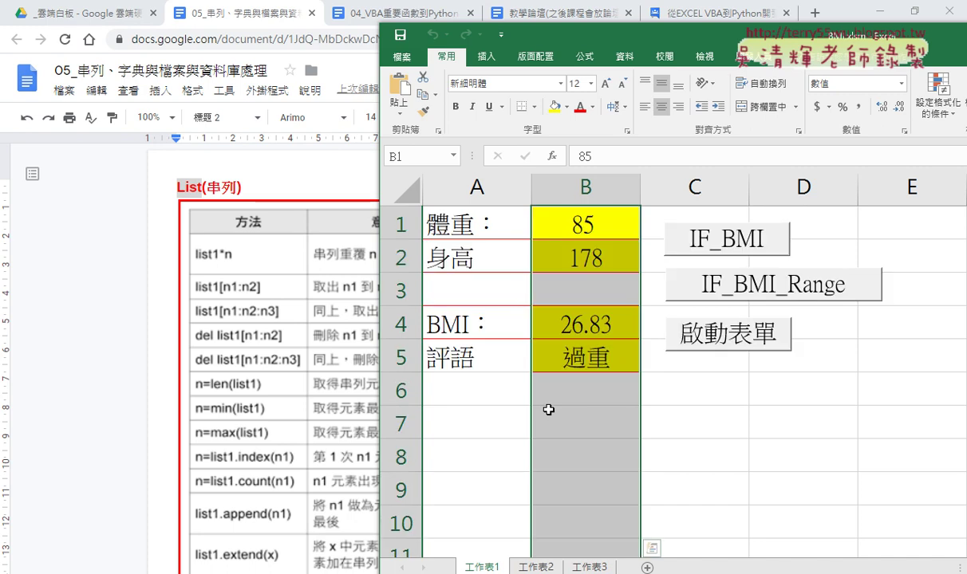